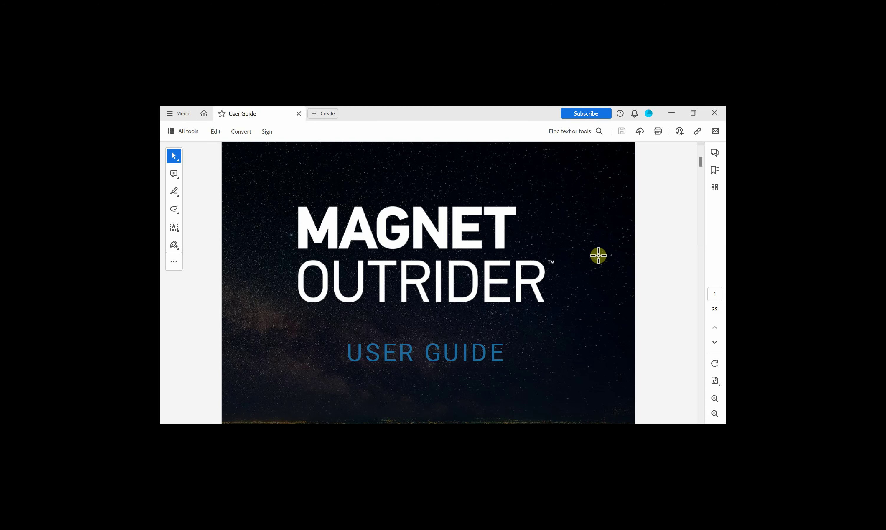
# - Scroll the OUTRIDER User Guide PDF from its cover down to the Contents pages
pyautogui.keyDown('ctrl'); pyautogui.scroll(-2, 604, 312); pyautogui.keyUp('ctrl')
pyautogui.scroll(-5, 604, 313)
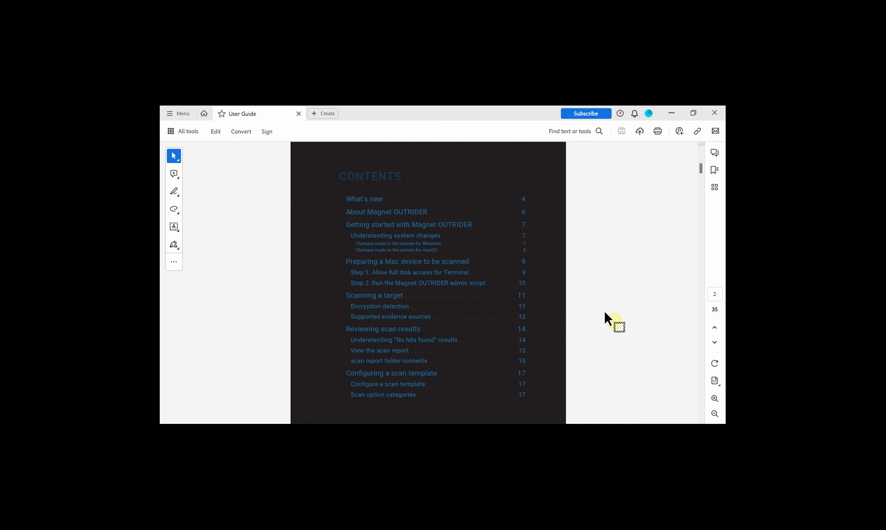
pyautogui.scroll(-5, 605, 312)
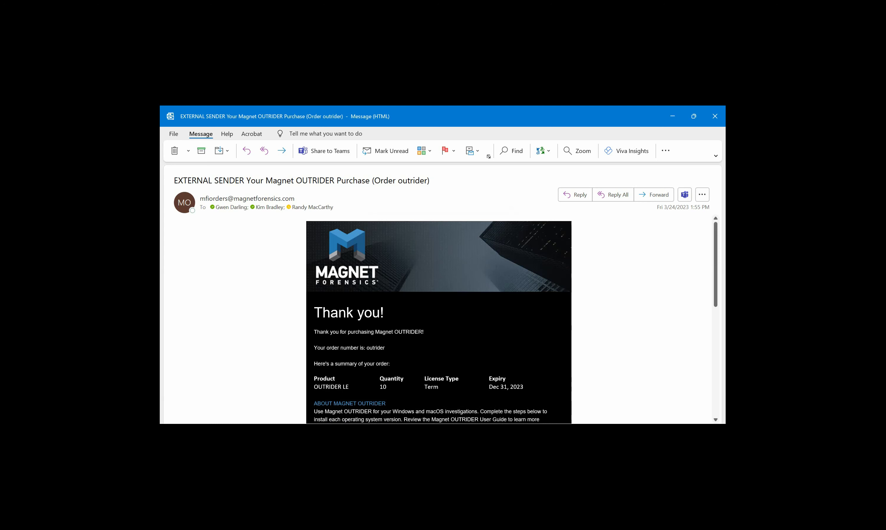
pyautogui.scroll(-3, 439, 320)
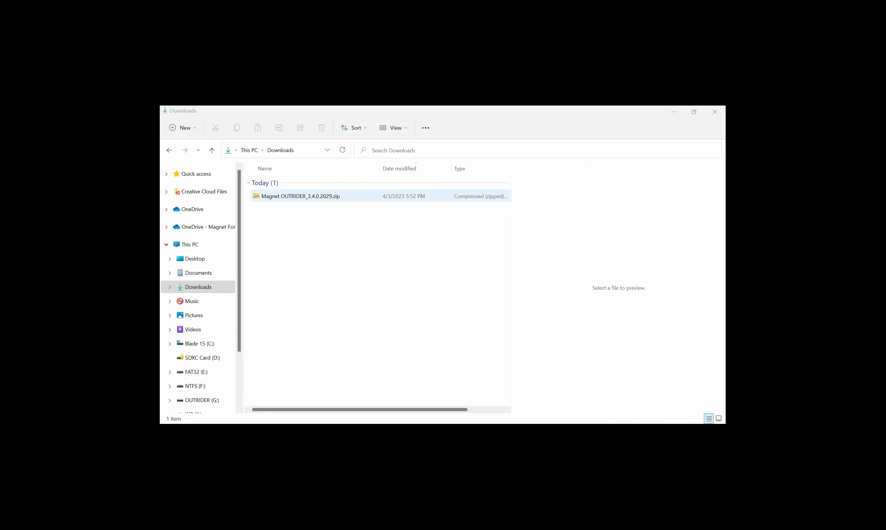
# - Copy all eight zip items into Desktop\OUTRIDER and open its Windows subfolder
pyautogui.press('Return')
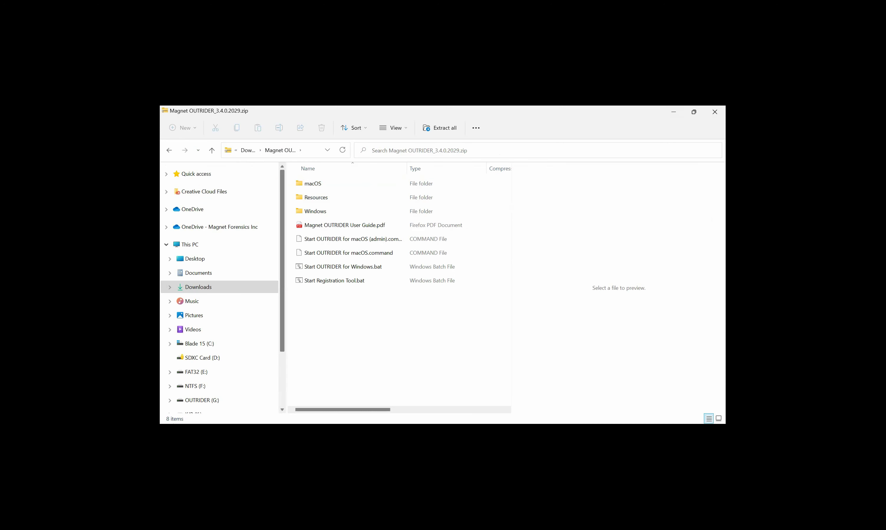
pyautogui.moveTo(457, 358); pyautogui.dragTo(331, 174)
pyautogui.rightClick(328, 207)
pyautogui.click(360, 245)
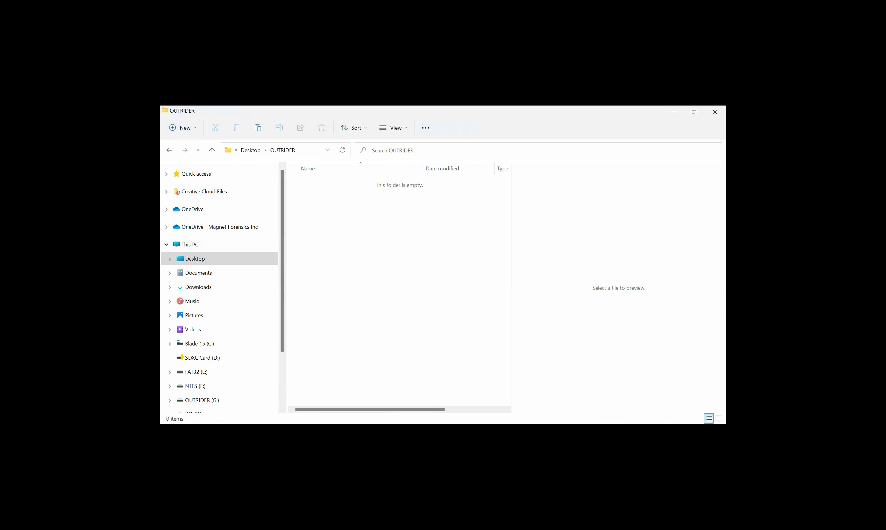
pyautogui.hotkey('ctrl', 'v')
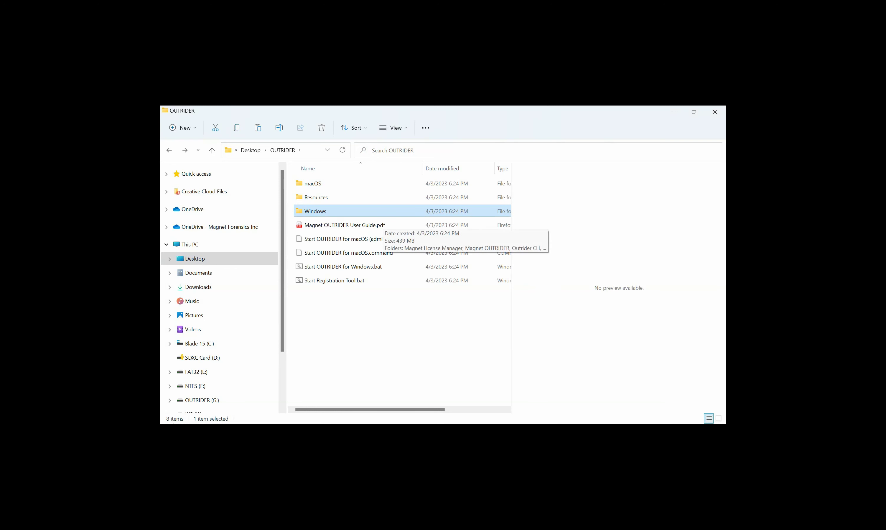
pyautogui.press('Return')
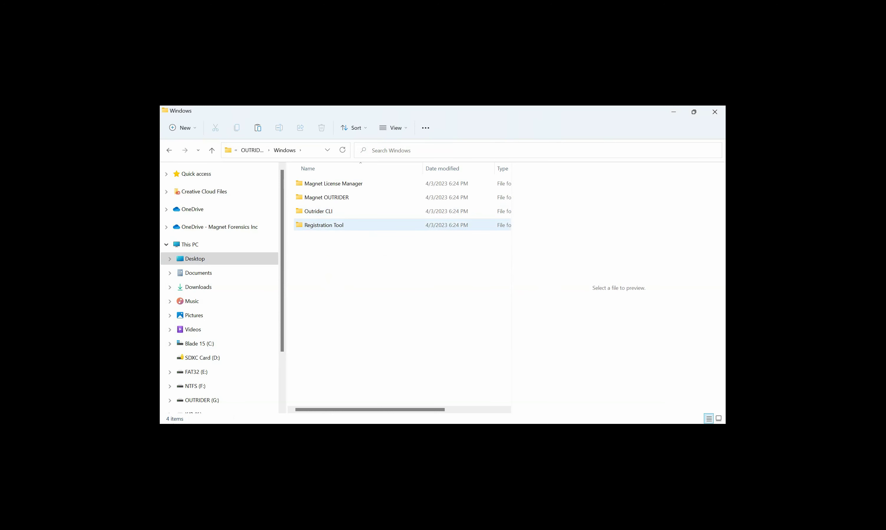
# - Open the Registration Tool, then enter 1 as the number of devices and Magnet as the agency
pyautogui.doubleClick(324, 224)
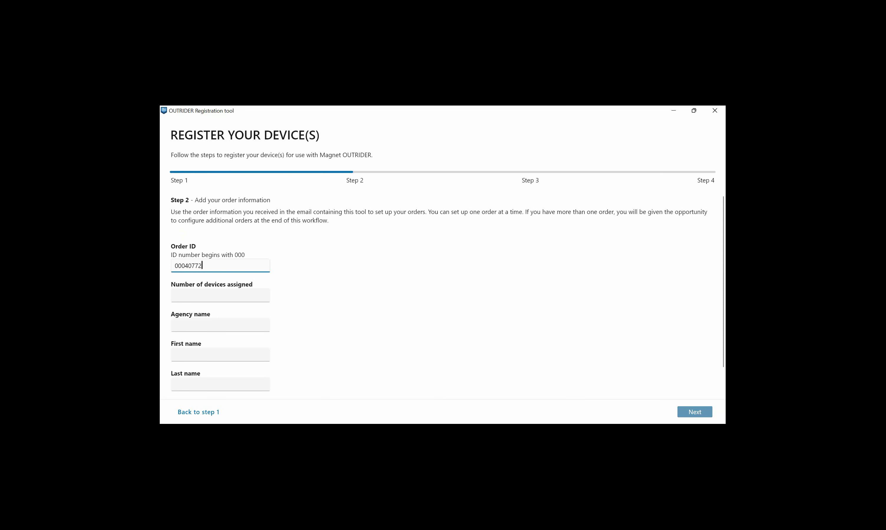
pyautogui.click(220, 294)
pyautogui.write('1')
pyautogui.click(215, 325)
pyautogui.write('M')
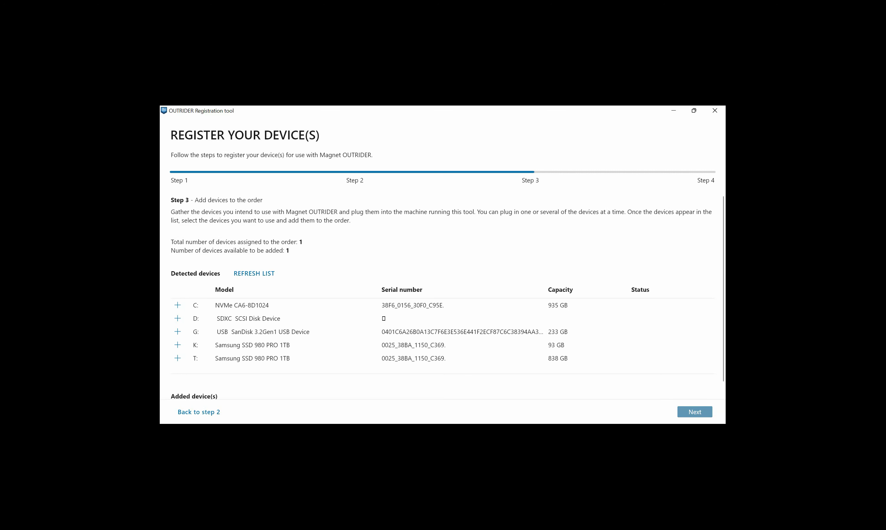
# - Add the G: SanDisk USB device to the order and advance to Step 4
pyautogui.click(178, 332)
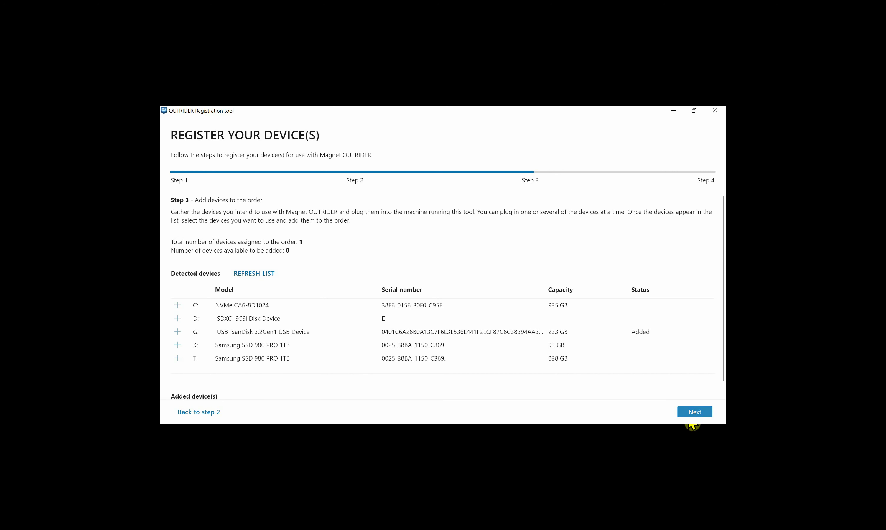
pyautogui.click(696, 415)
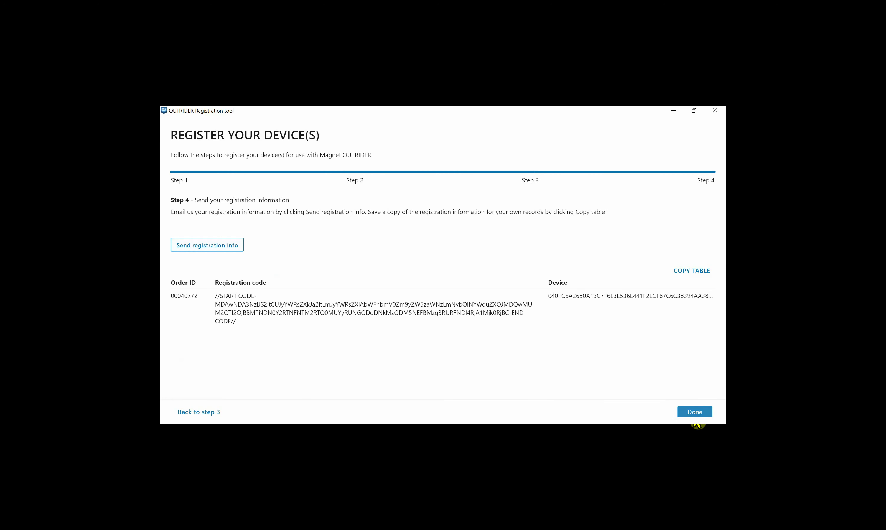
# - Finish the Step 4 registration wizard with Done so the registration reports complete
pyautogui.click(697, 414)
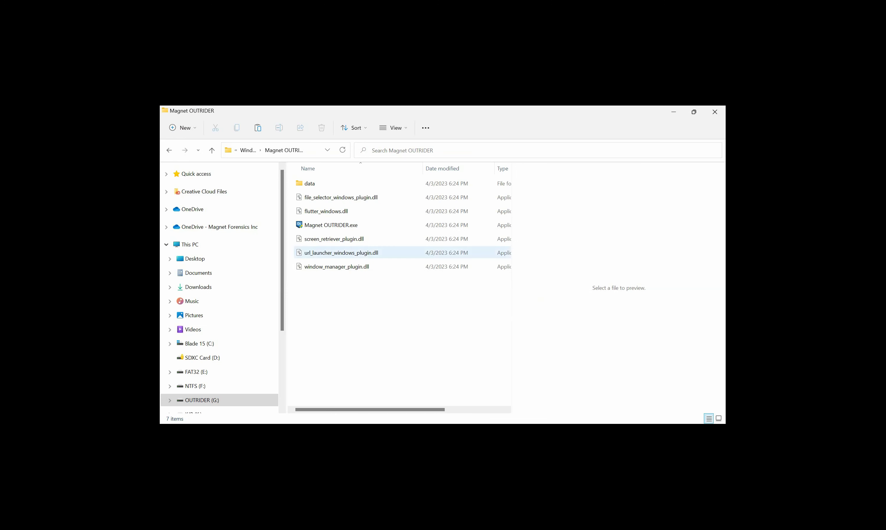
# - Launch Magnet OUTRIDER.exe and accept the EULA in the Welcome dialog
pyautogui.doubleClick(331, 225)
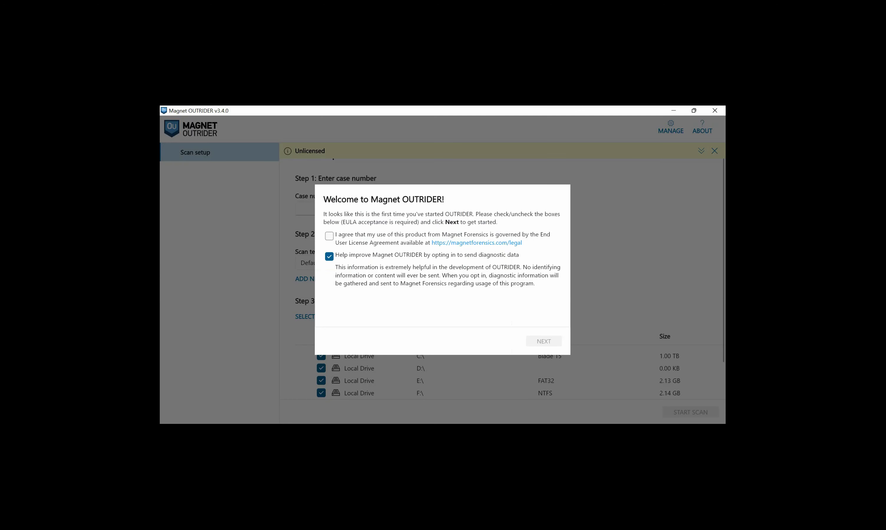
pyautogui.click(329, 236)
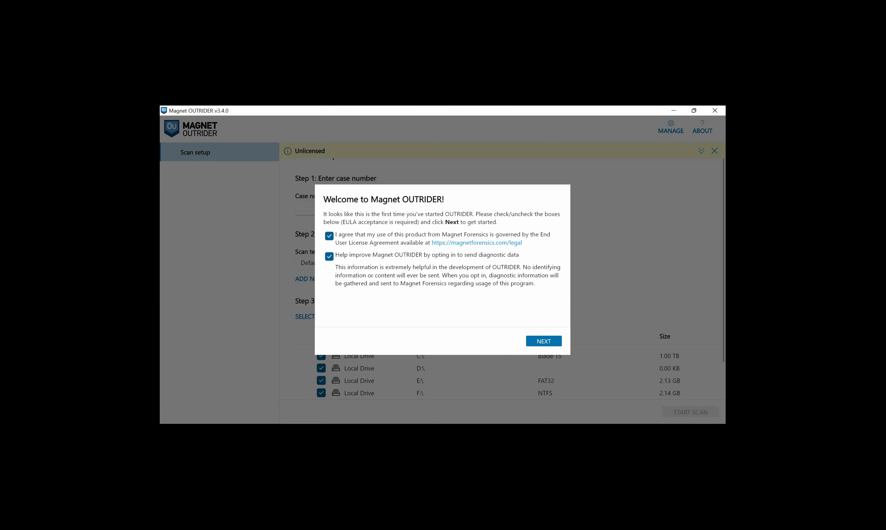
pyautogui.press('Return')
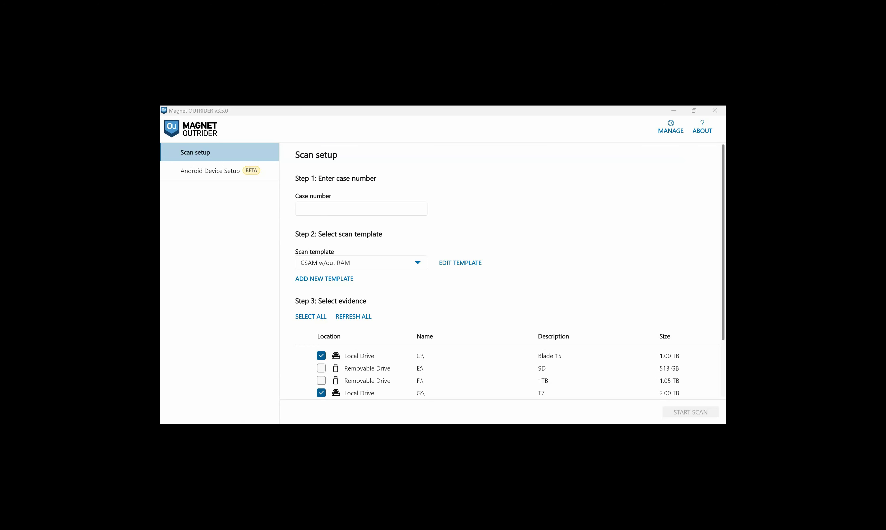
# - Enter case number 1234567 and add the E:\ SD removable drive as evidence
pyautogui.click(354, 208)
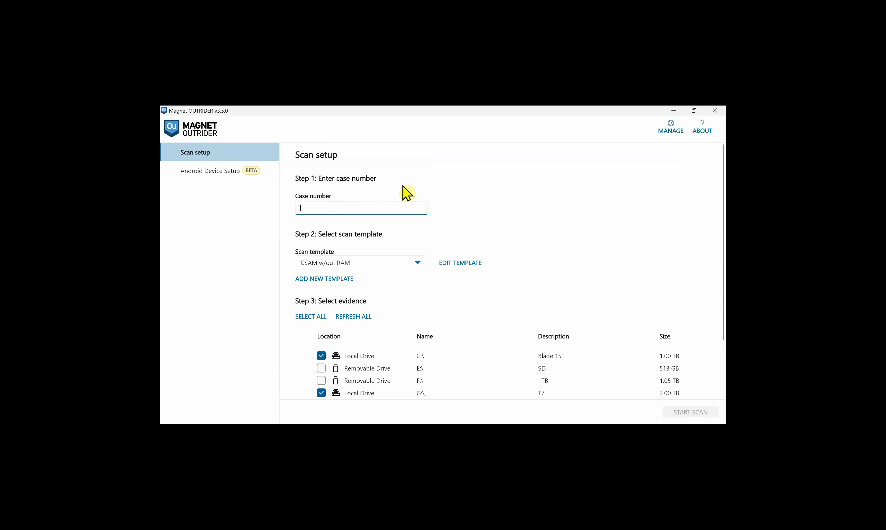
pyautogui.write('1234567')
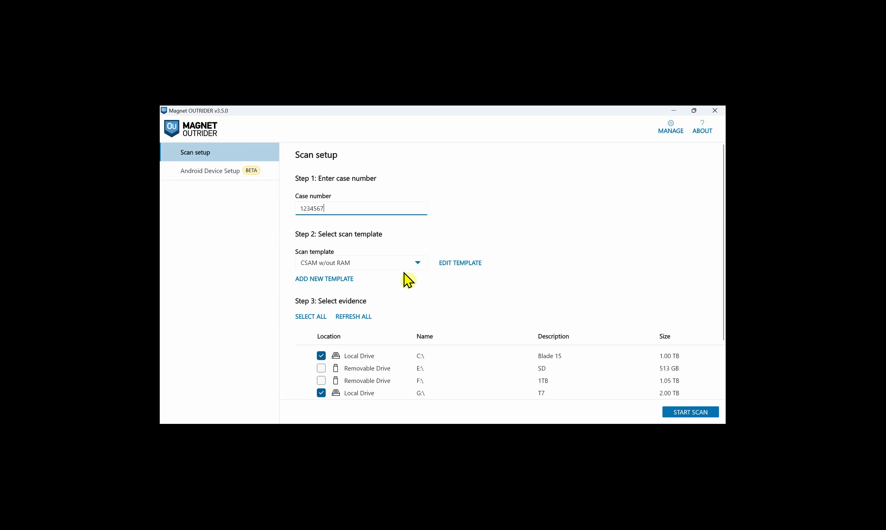
pyautogui.scroll(-3, 409, 281)
pyautogui.click(322, 294)
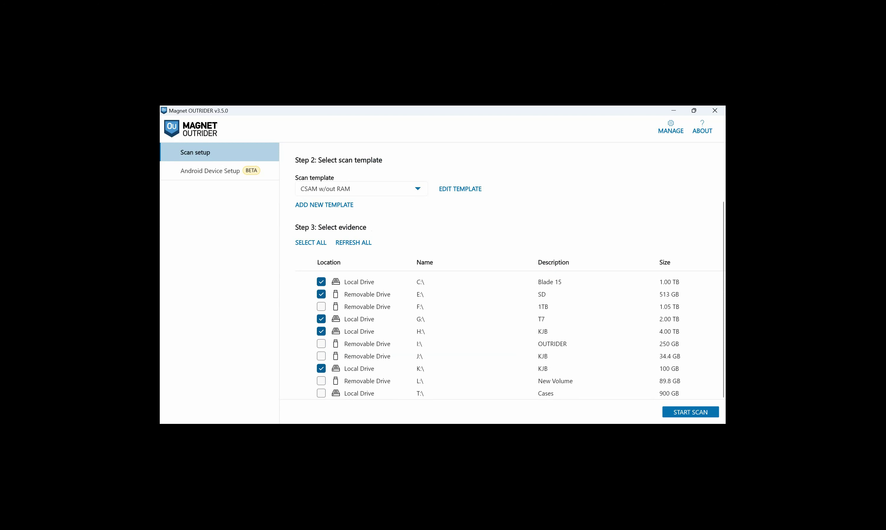
# - Start the scan, confirm the scanning information dialog, then view the Anti-Forensic Files hits
pyautogui.click(683, 412)
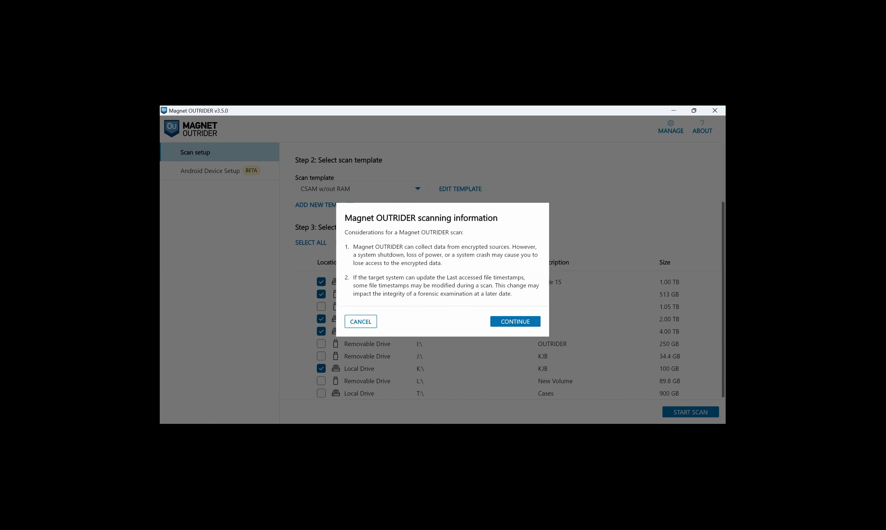
pyautogui.click(529, 322)
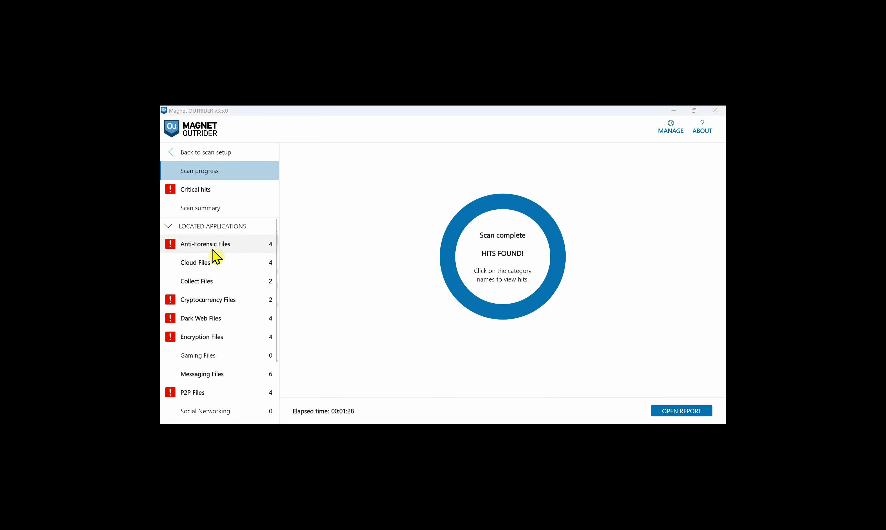
pyautogui.click(188, 249)
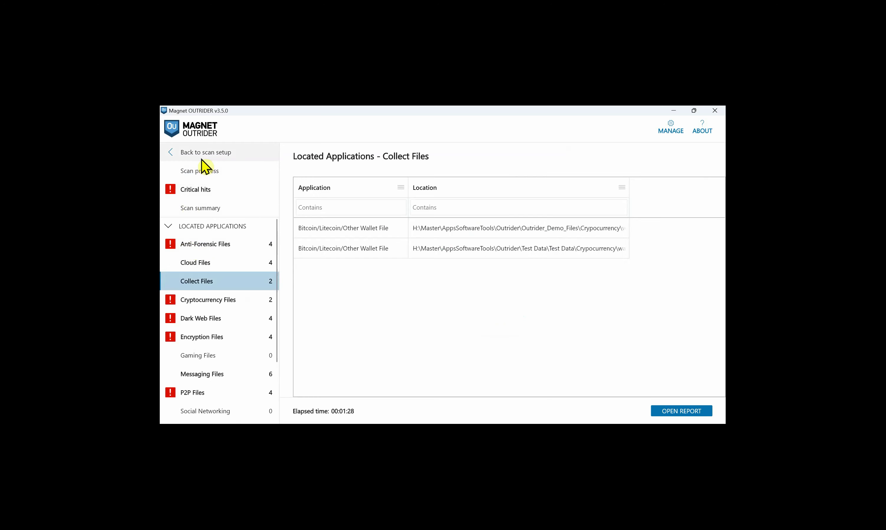
# - Review Critical hits and each Located Applications category, from Anti-Forensic through VPN
pyautogui.click(190, 194)
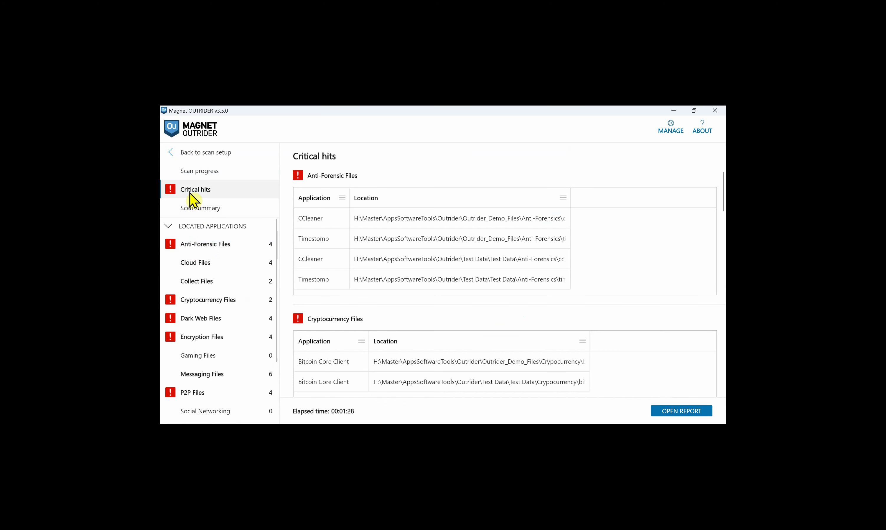
pyautogui.click(189, 248)
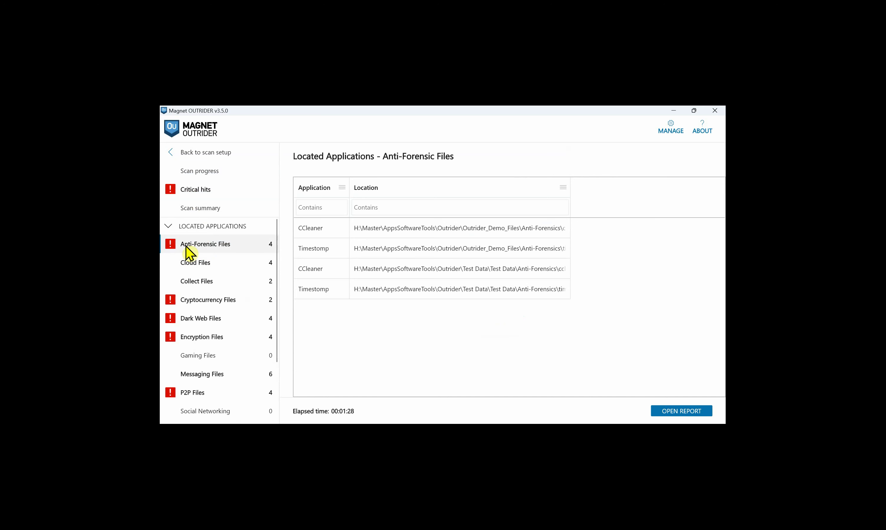
pyautogui.click(192, 266)
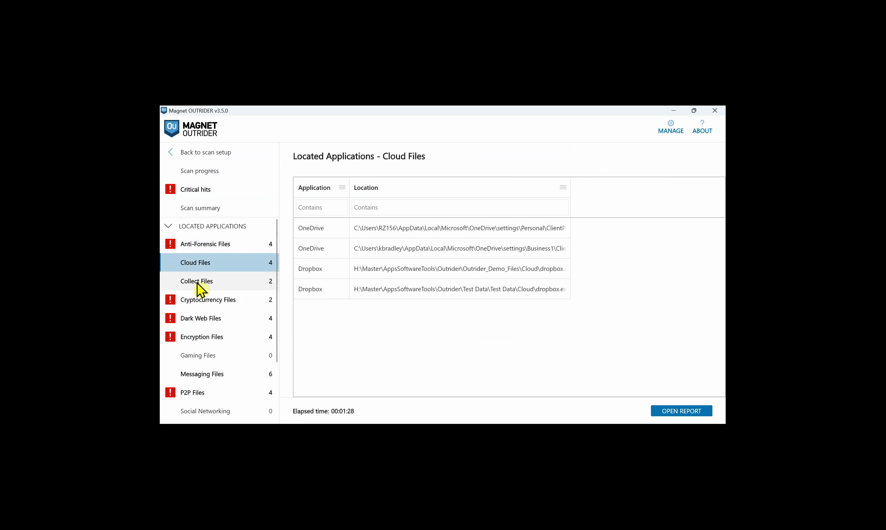
pyautogui.click(198, 285)
pyautogui.click(204, 305)
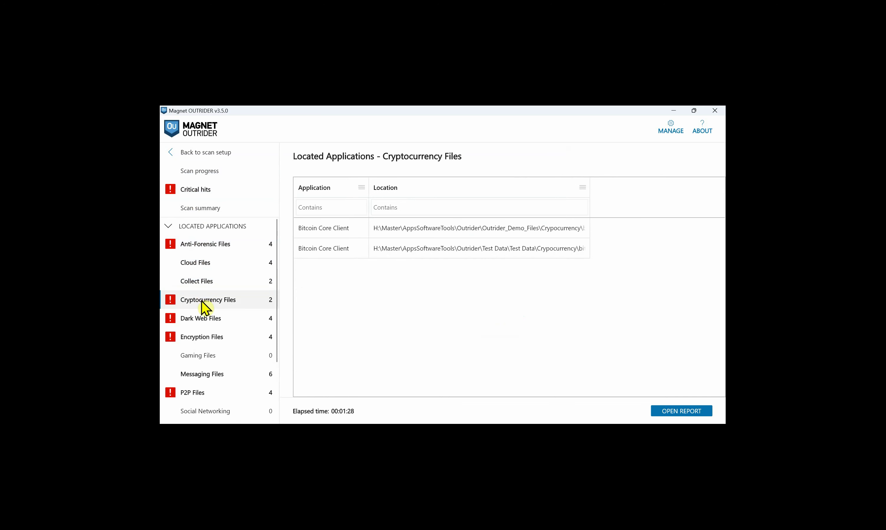
pyautogui.click(202, 318)
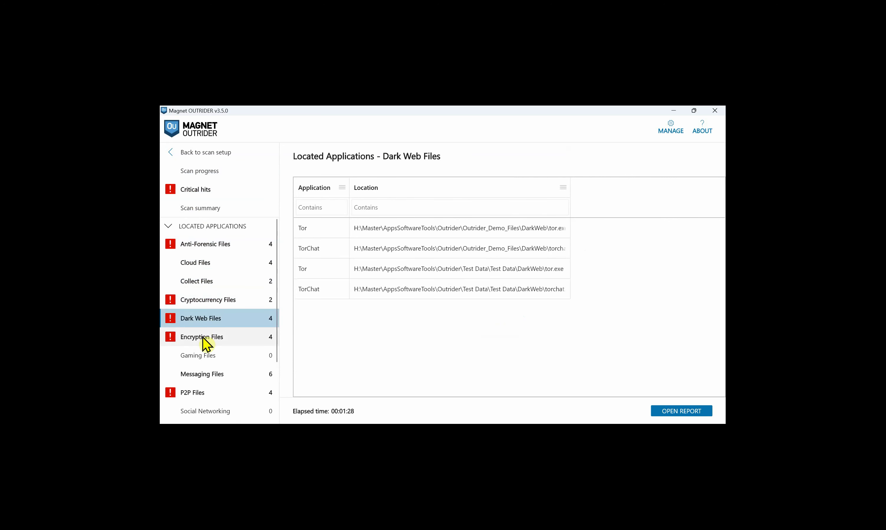
pyautogui.click(203, 338)
pyautogui.scroll(-3, 204, 344)
pyautogui.click(194, 308)
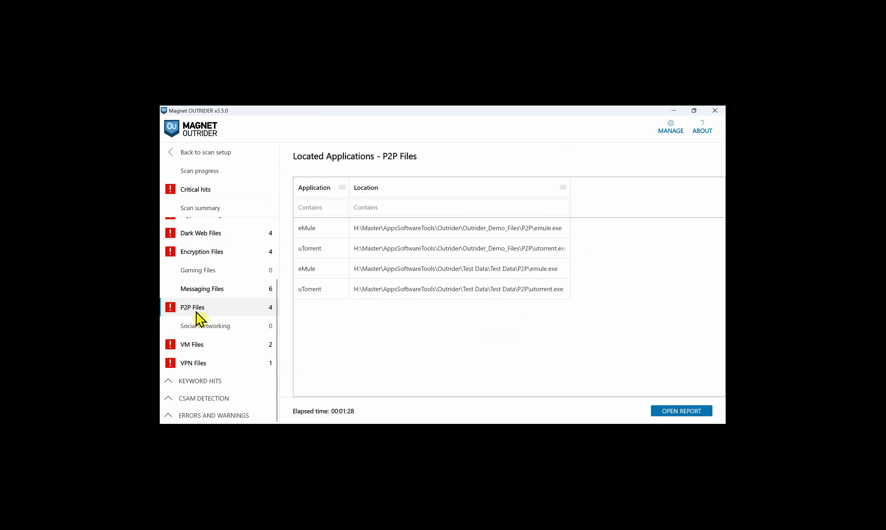
pyautogui.click(201, 346)
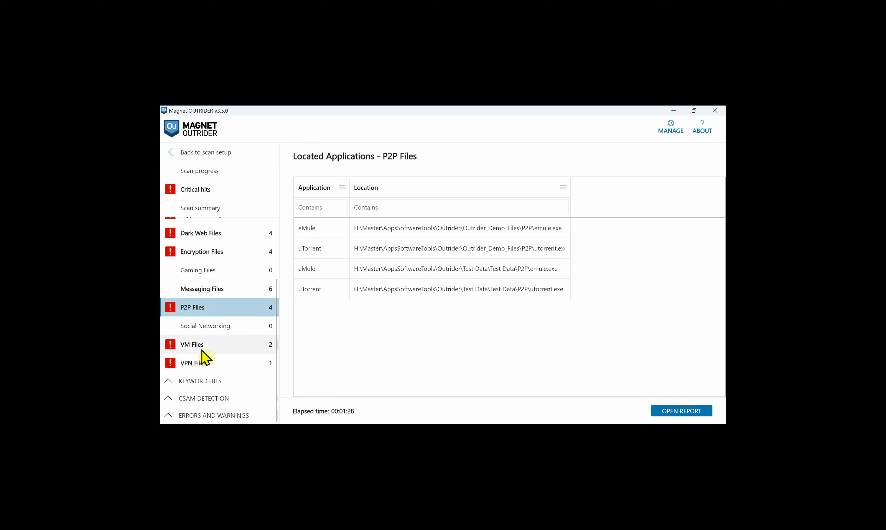
pyautogui.click(200, 363)
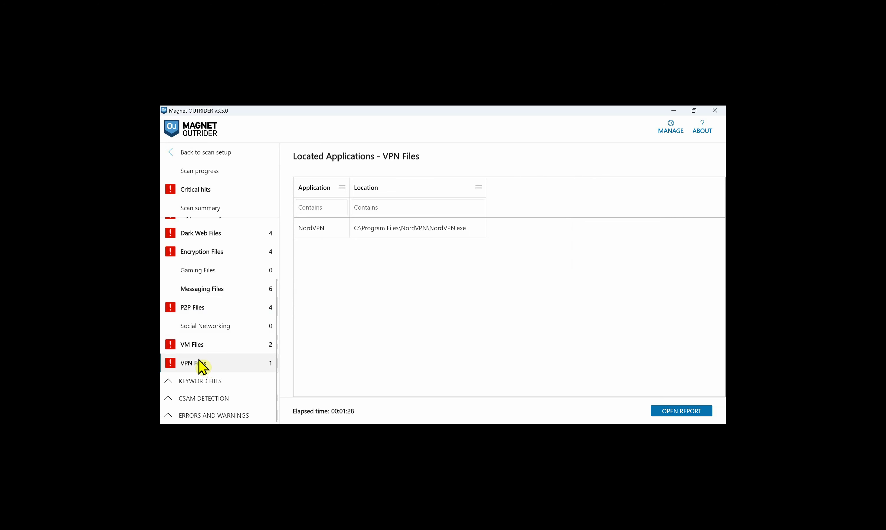
# - Show Built-in Keyword Hits and the CRC CSAM Hits thumbnails, then expand Errors and Warnings
pyautogui.click(196, 381)
pyautogui.click(193, 399)
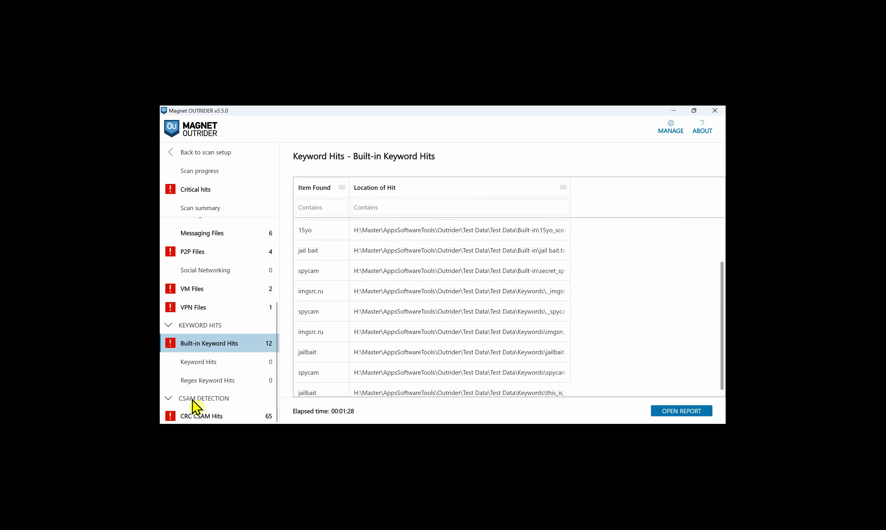
pyautogui.scroll(-1, 194, 407)
pyautogui.click(200, 403)
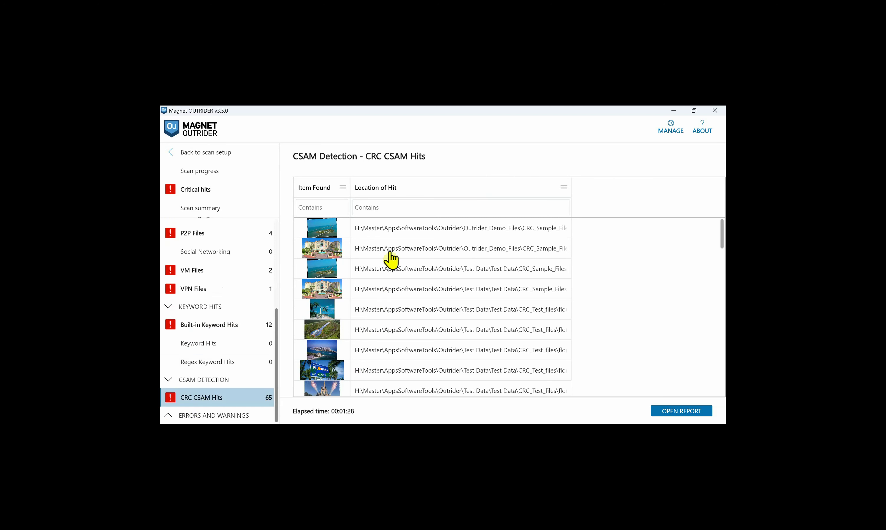
pyautogui.click(191, 417)
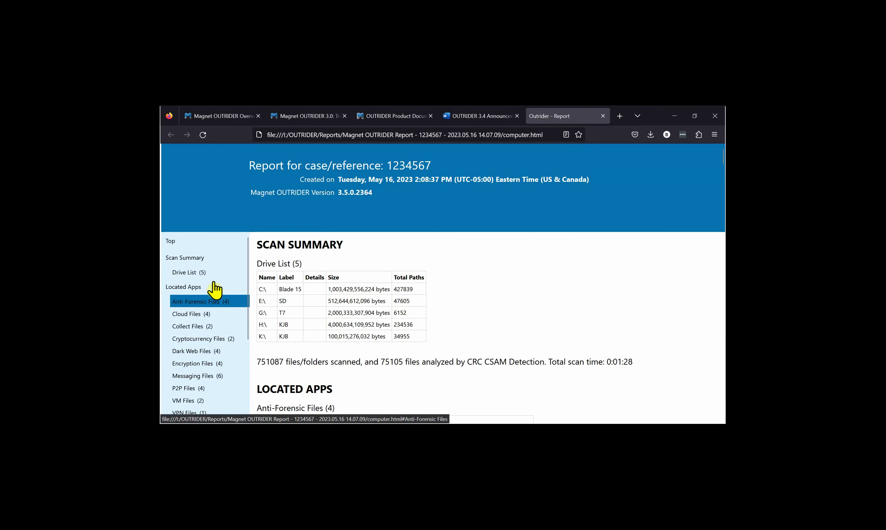
# - Scroll the HTML report's left navigation and jump to the CSAM Detection section
pyautogui.scroll(-2, 220, 345)
pyautogui.scroll(-2, 218, 364)
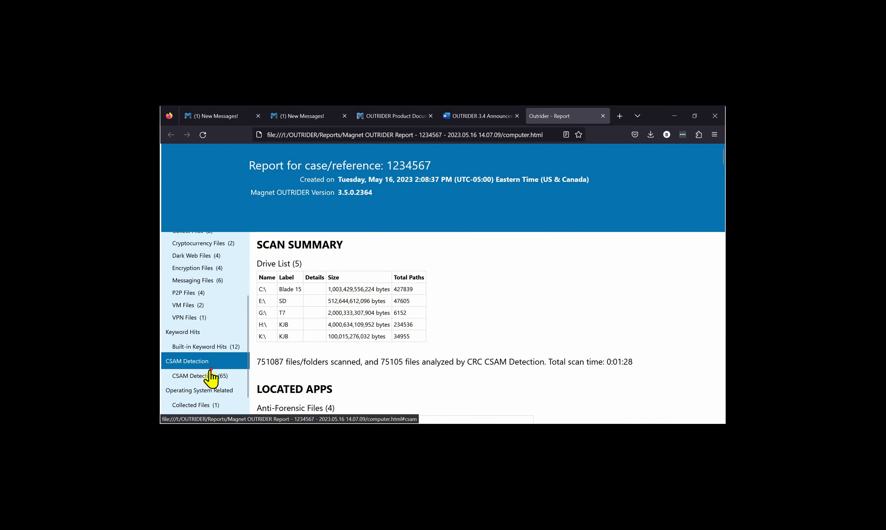
pyautogui.click(218, 376)
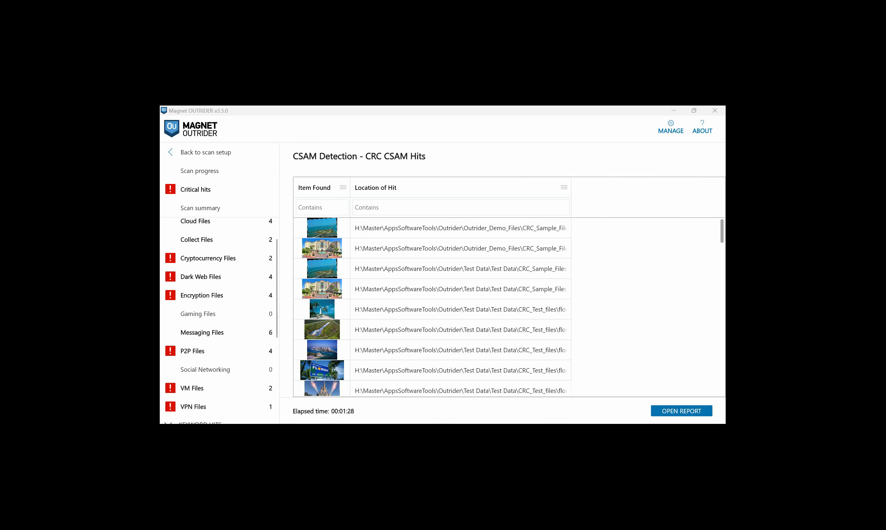
# - Open Manage templates to list the Default and CSAM w/out RAM scan templates
pyautogui.click(671, 132)
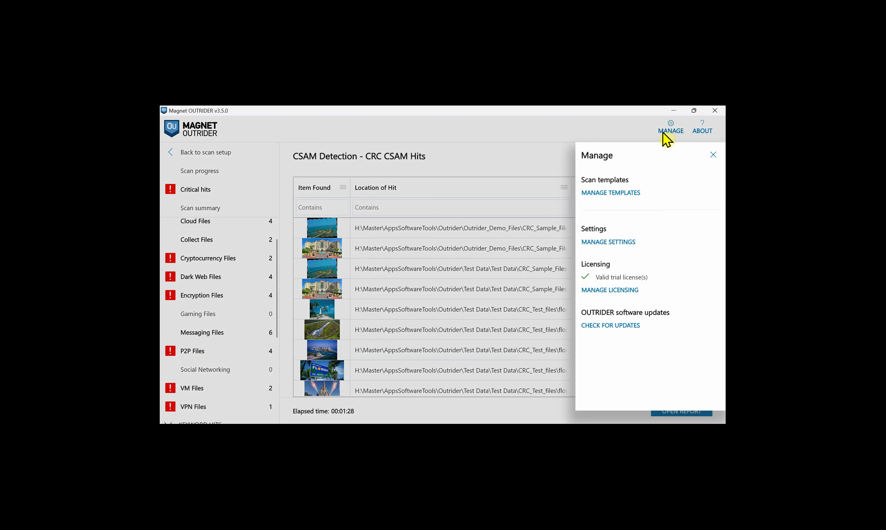
pyautogui.click(623, 194)
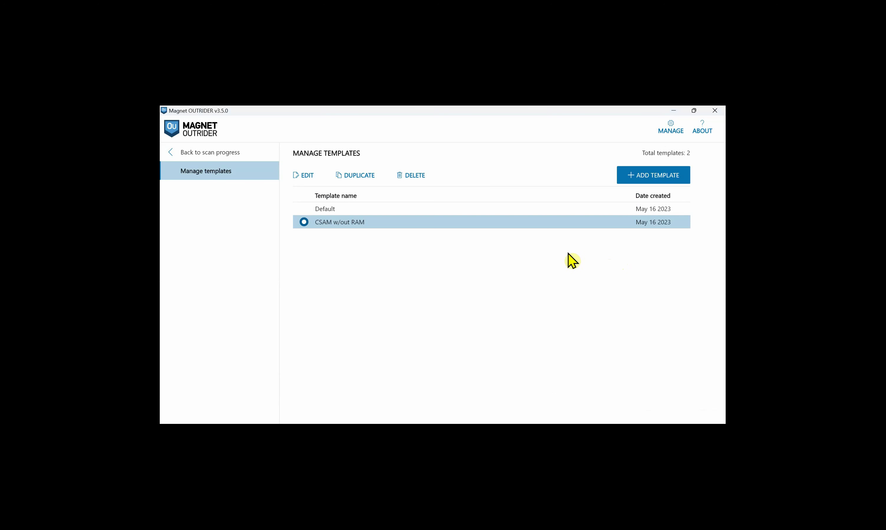
# - Add a new scan template named 'CSAM w/ RAM'
pyautogui.click(644, 176)
pyautogui.click(338, 163)
pyautogui.write('CSAM w/ RAM')
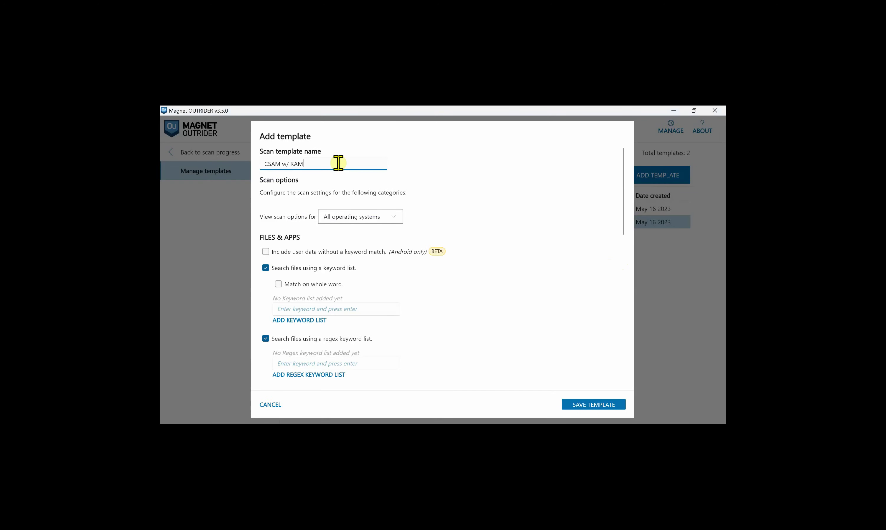
# - Keep scan options showing all operating systems and scroll through the template's file and app options
pyautogui.click(393, 217)
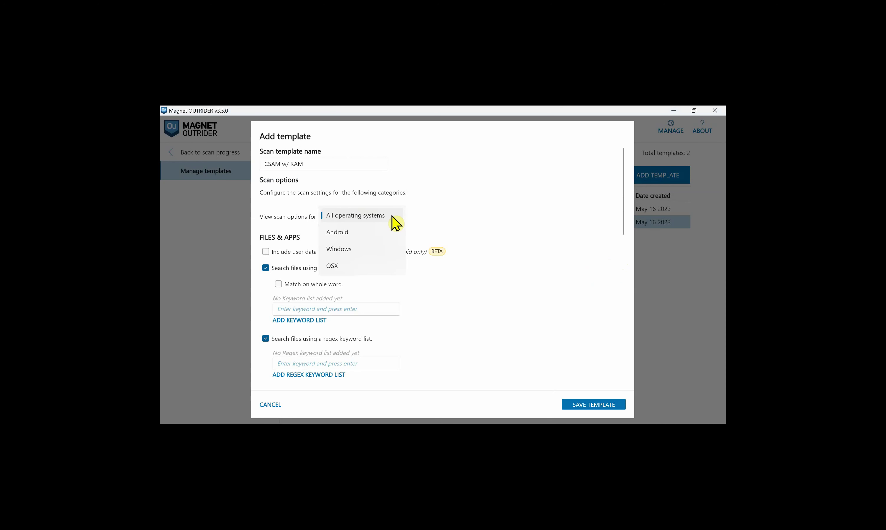
pyautogui.click(393, 216)
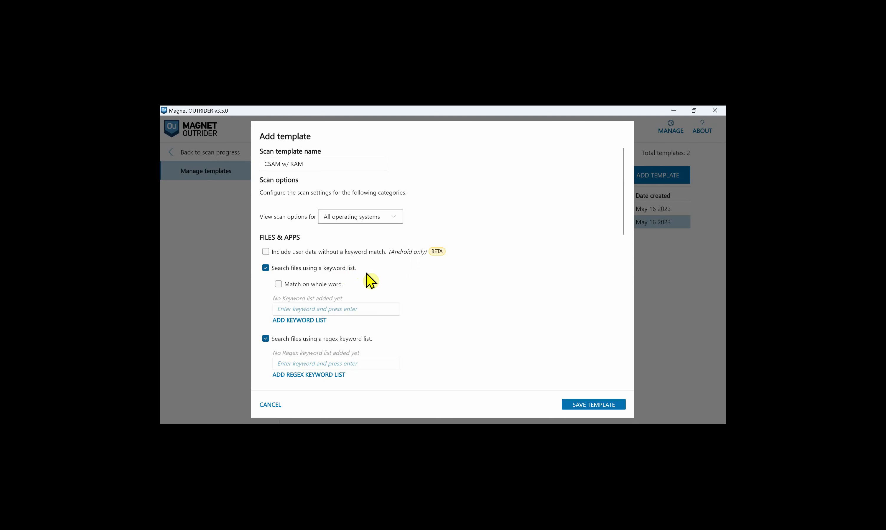
pyautogui.scroll(-2, 373, 289)
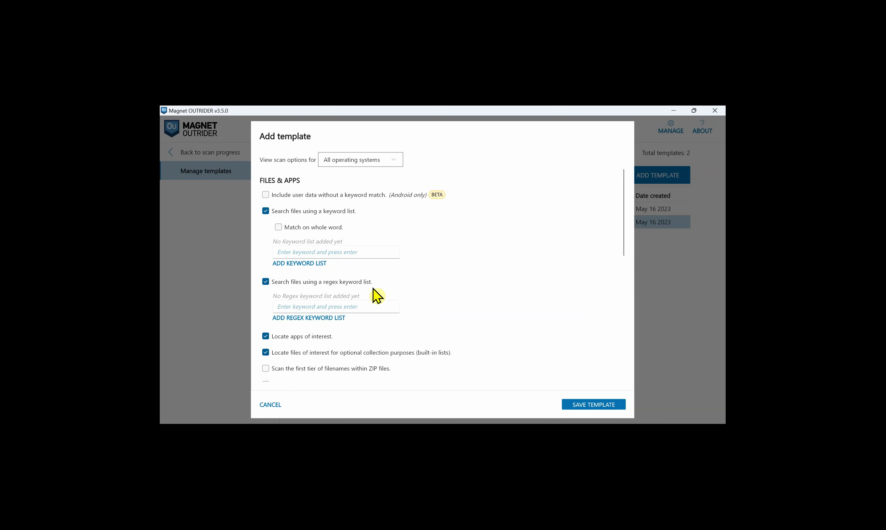
pyautogui.scroll(-3, 376, 296)
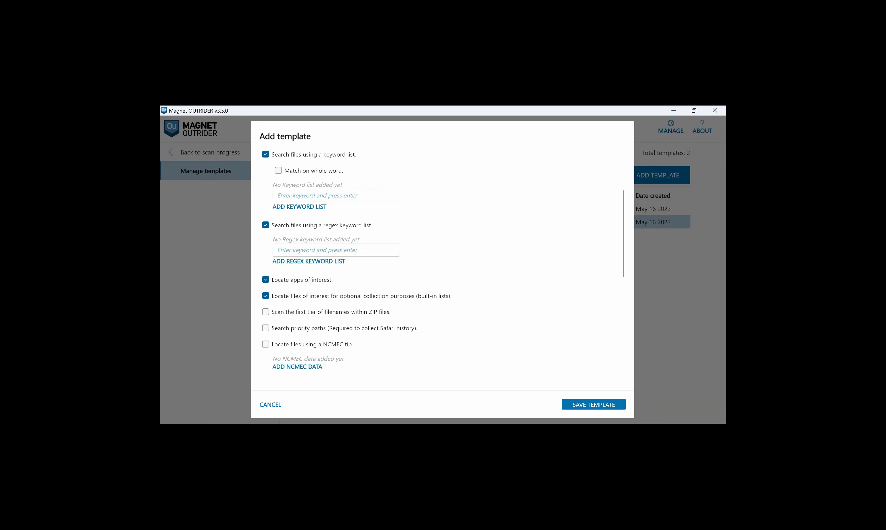
# - Check the Acrobat User Guide's supported Anti-Forensic Files applications table, then return to the OUTRIDER template
pyautogui.hotkey('alt', 'Tab')
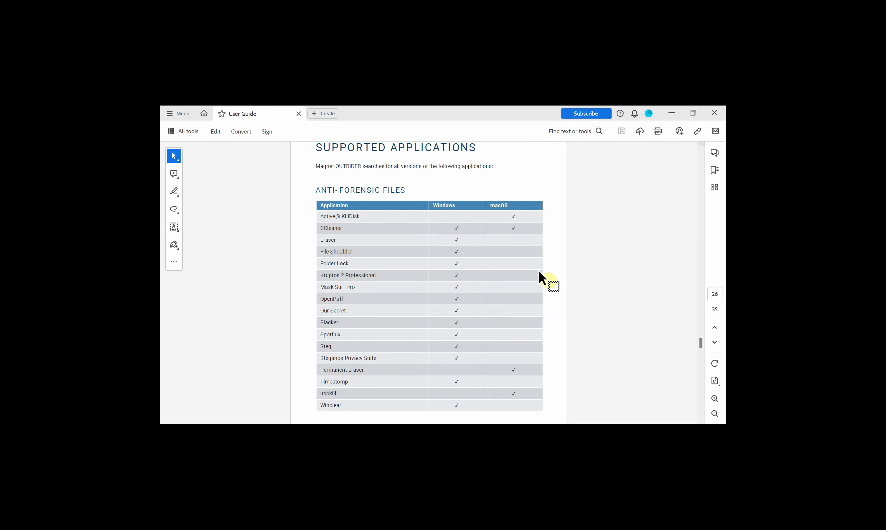
pyautogui.hotkey('alt', 'Tab')
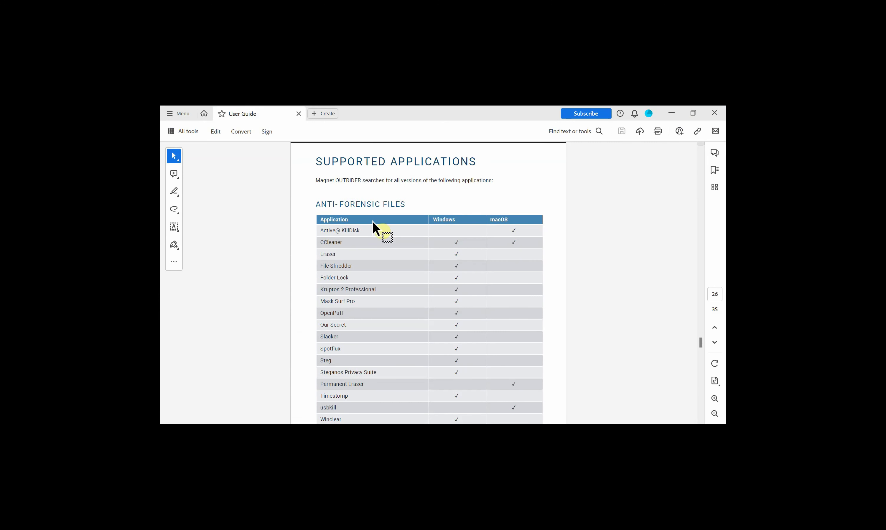
# - Scroll down to the apps of interest, files of interest and CSAM detection options
pyautogui.scroll(-5, 374, 221)
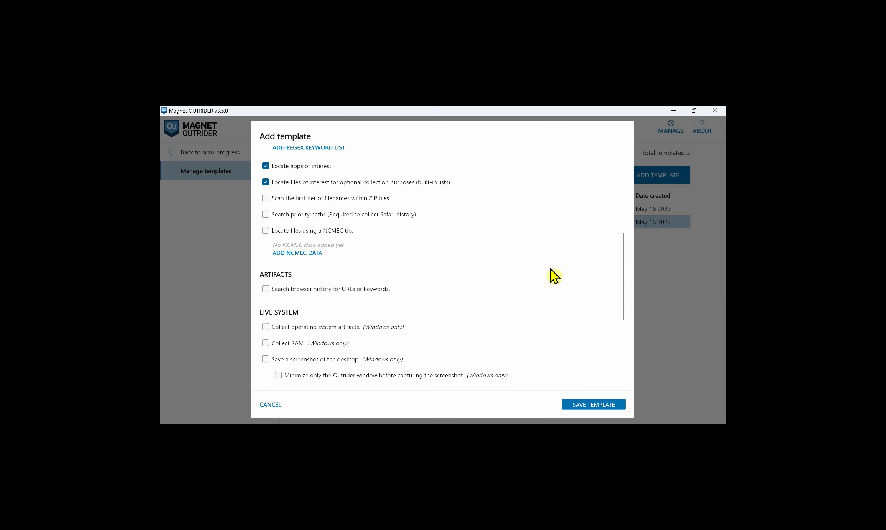
pyautogui.scroll(-3, 554, 276)
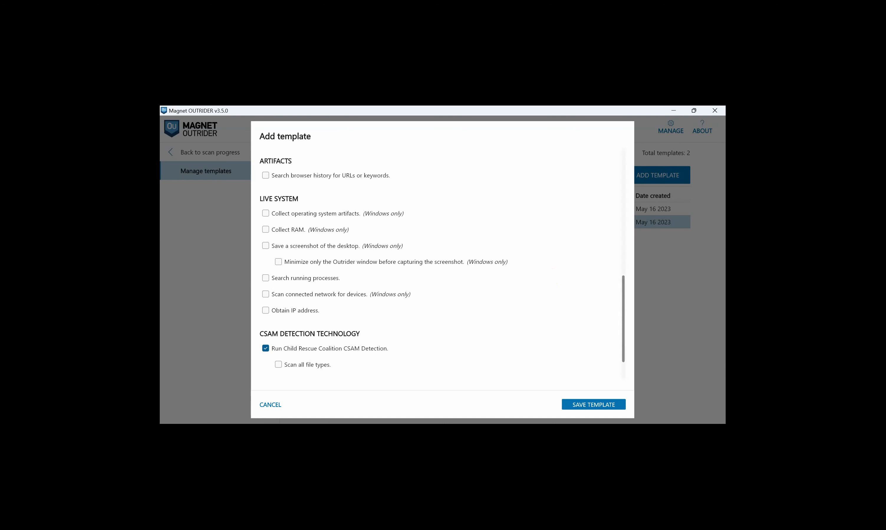
# - Scroll to the bottom of the new template's options
pyautogui.scroll(-2, 443, 264)
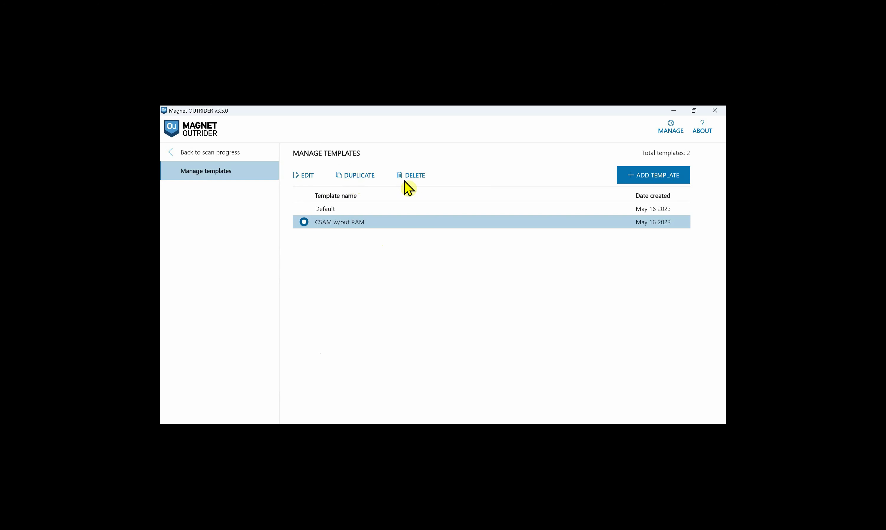
# - Open Manage settings and toggle the theme to dark, then back to light
pyautogui.click(666, 134)
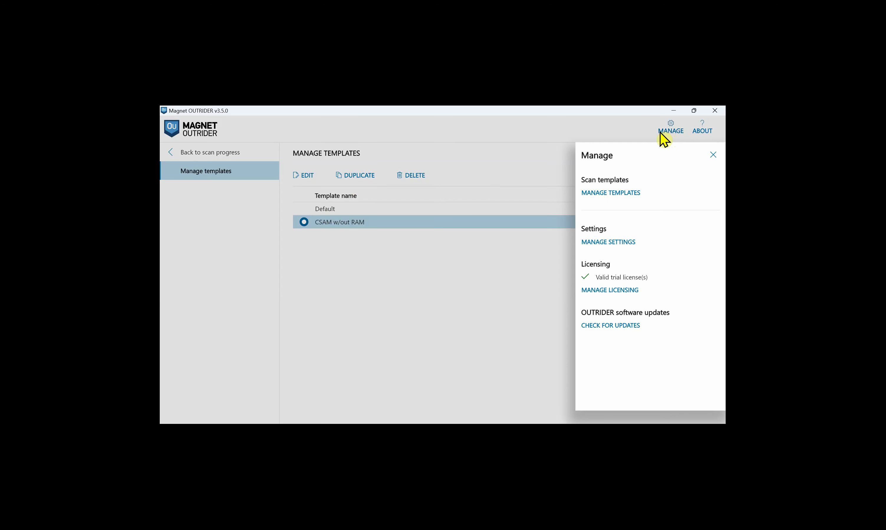
pyautogui.click(616, 242)
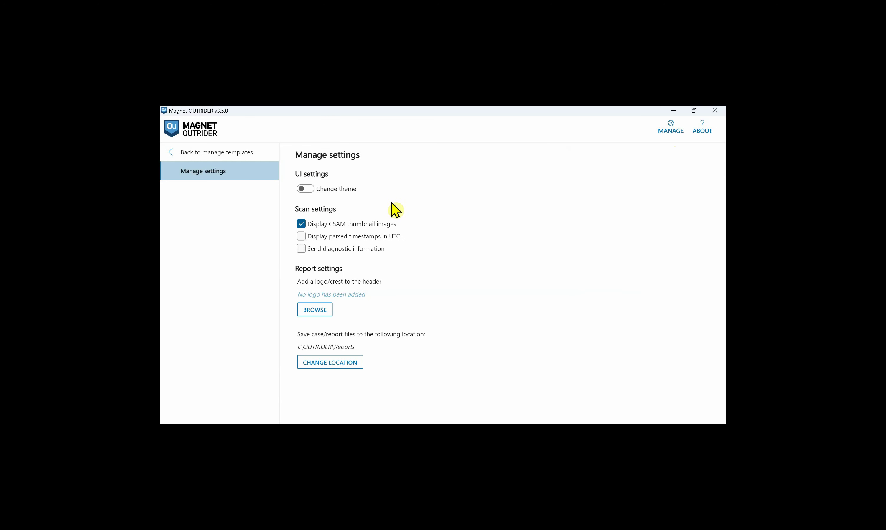
pyautogui.click(311, 195)
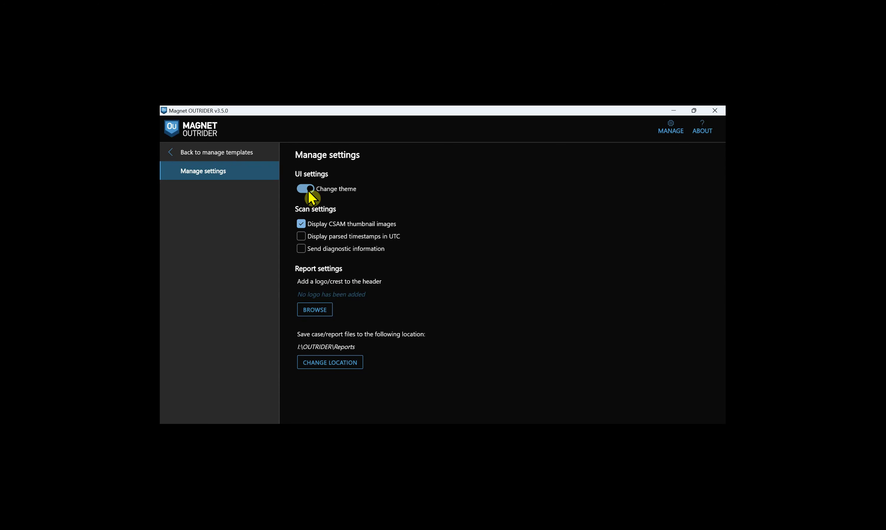
pyautogui.click(308, 190)
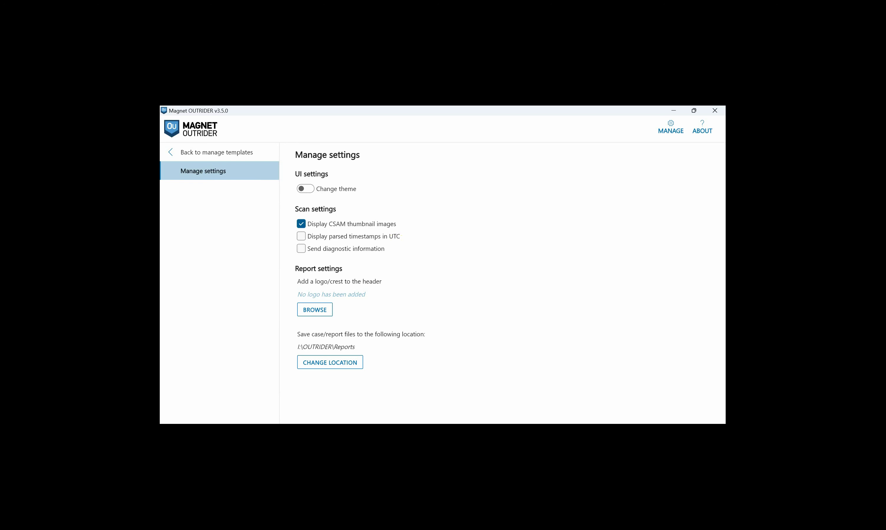
# - Open the MANAGE menu in the OUTRIDER header
pyautogui.click(671, 131)
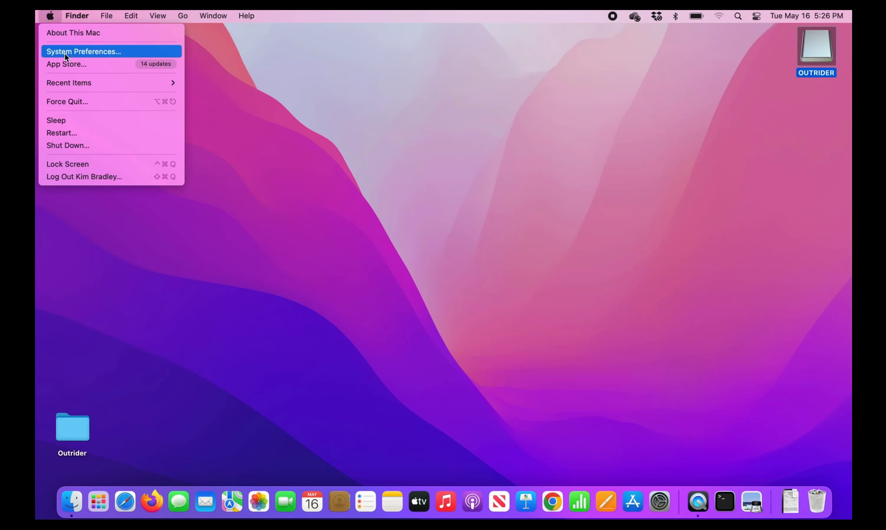
# - Grant Terminal Full Disk Access under System Preferences' Security & Privacy settings
pyautogui.click(65, 53)
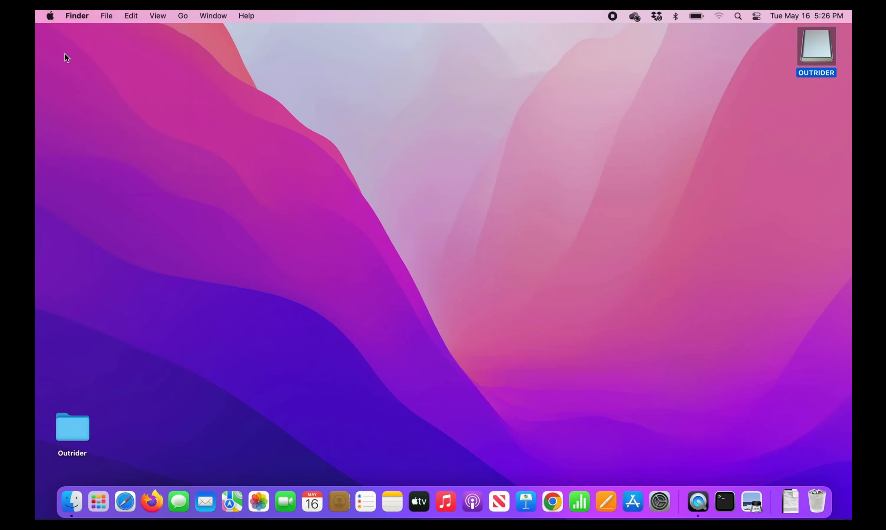
pyautogui.click(573, 213)
pyautogui.scroll(-5, 320, 209)
pyautogui.click(319, 208)
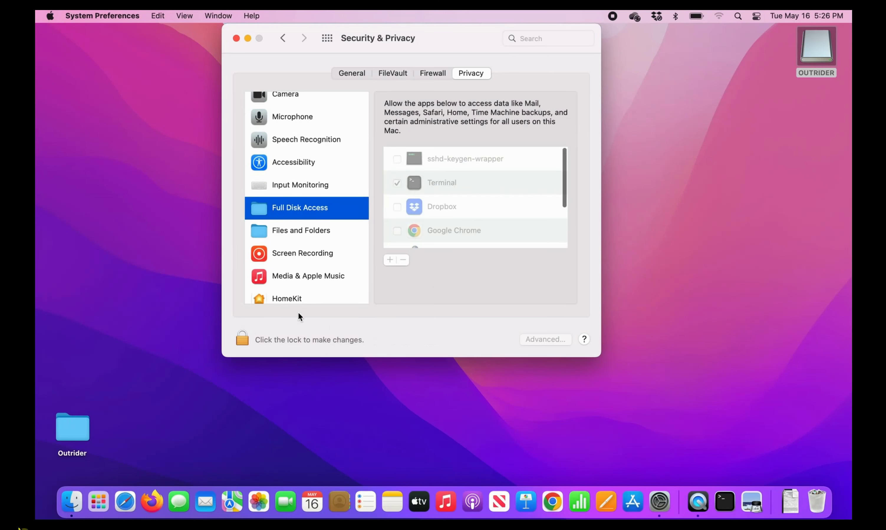
pyautogui.click(298, 342)
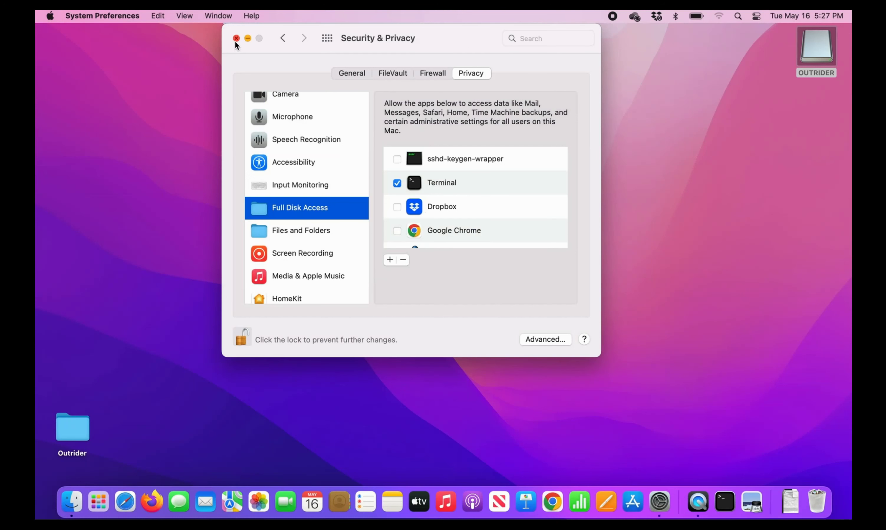
pyautogui.click(390, 259)
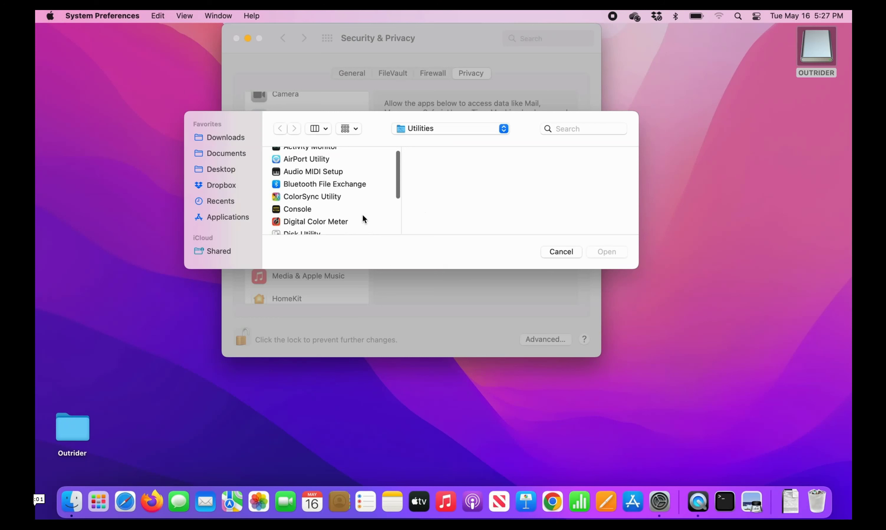
pyautogui.scroll(-5, 362, 213)
pyautogui.click(329, 211)
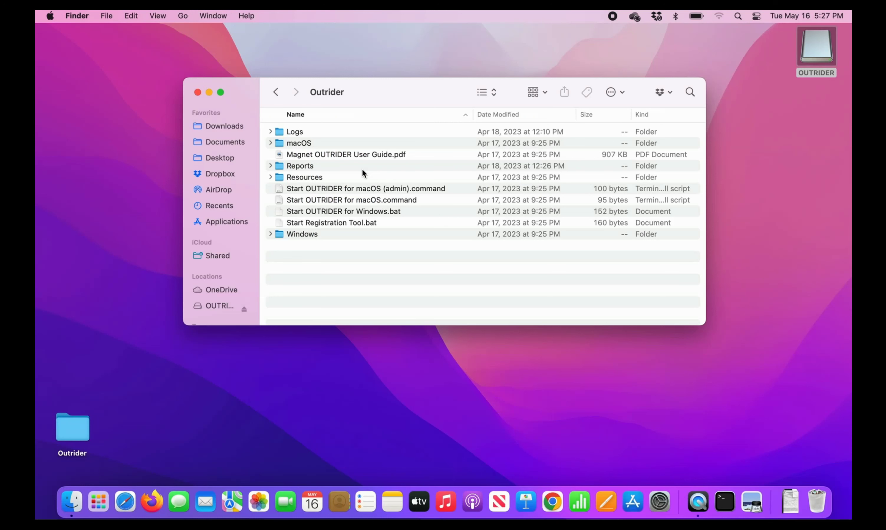
# - Run 'Start OUTRIDER for macOS (admin).command' from the Outrider folder
pyautogui.doubleClick(369, 188)
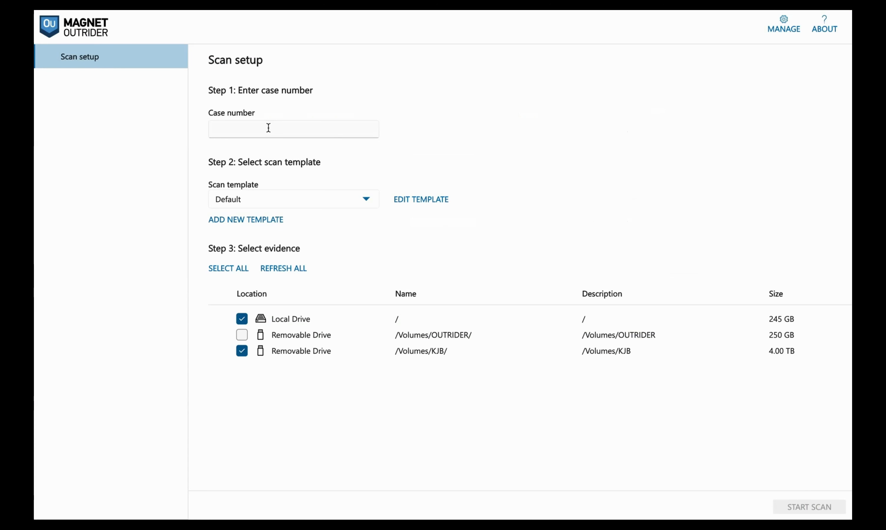
# - Start a scan of Local Drive and /Volumes/KJB under case number 00900
pyautogui.click(269, 127)
pyautogui.write('00900')
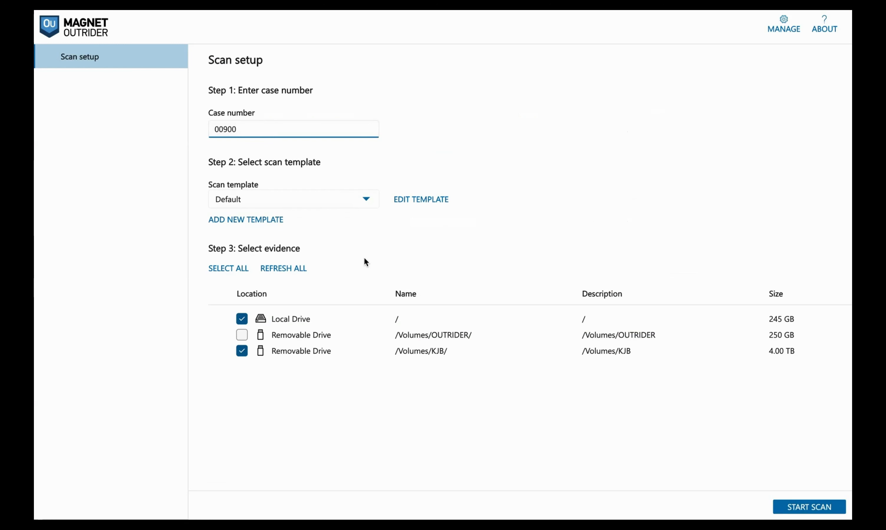
pyautogui.click(831, 509)
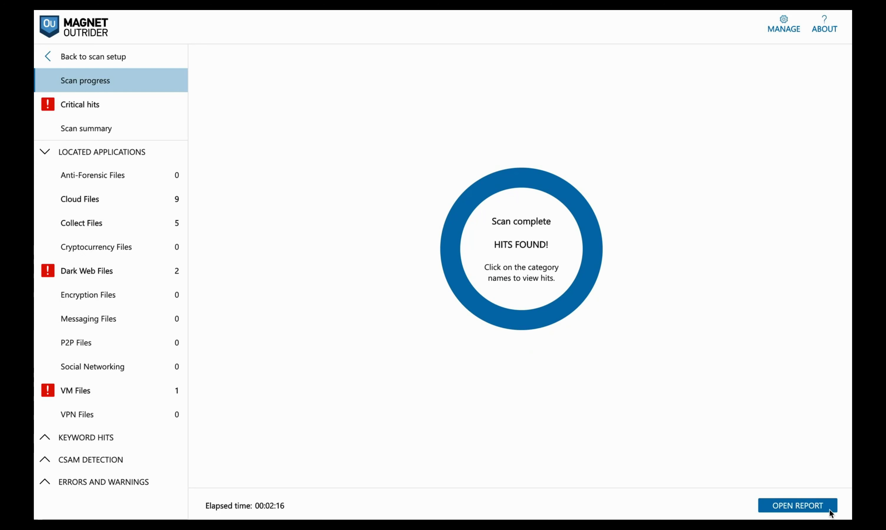
# - Show the Cloud Files, Dark Web Files and VM Files hit lists in turn
pyautogui.click(104, 200)
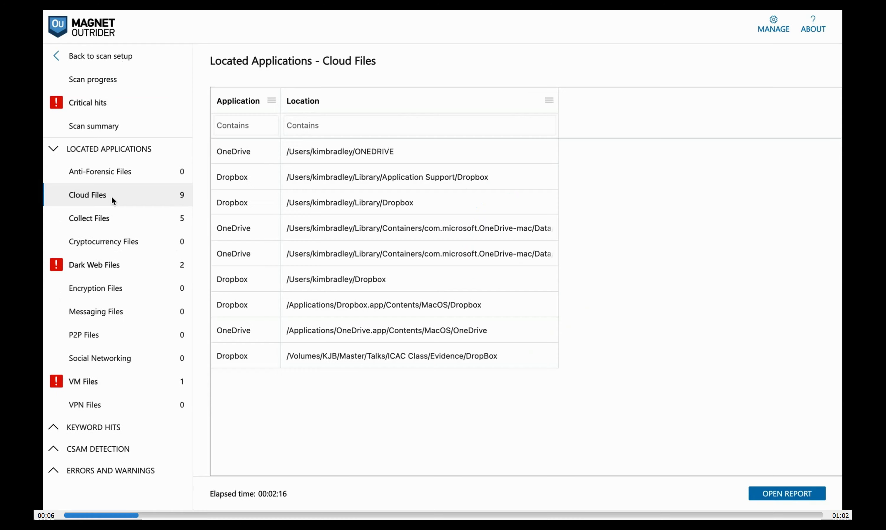
pyautogui.click(102, 277)
pyautogui.click(100, 394)
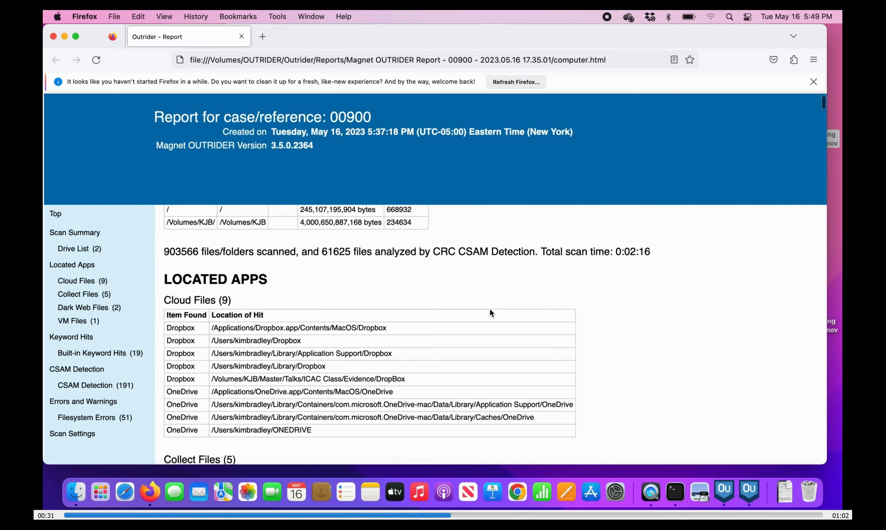
# - Scroll the case 00900 report from the Scan Summary down to the CSAM Detection thumbnails
pyautogui.scroll(-5, 489, 309)
pyautogui.scroll(-5, 491, 312)
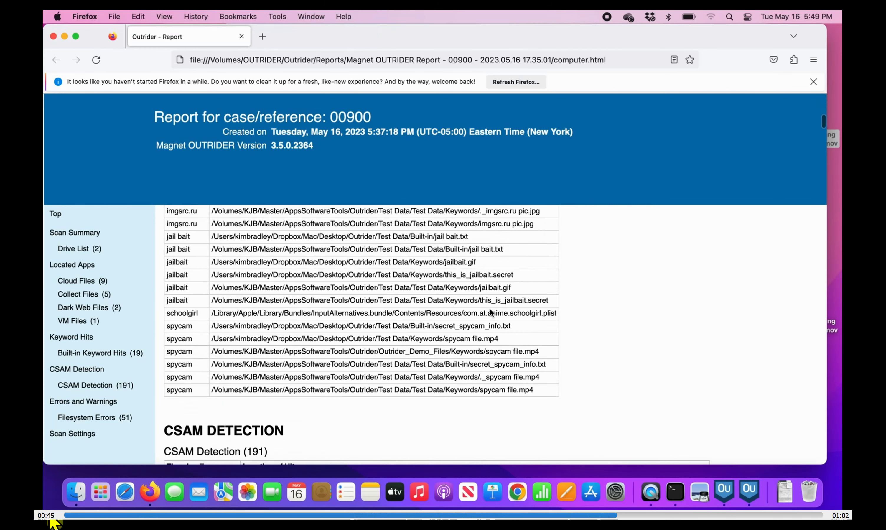
pyautogui.scroll(-6, 491, 312)
pyautogui.scroll(-5, 490, 309)
pyautogui.scroll(-6, 490, 313)
pyautogui.scroll(-6, 490, 312)
pyautogui.scroll(-2, 490, 313)
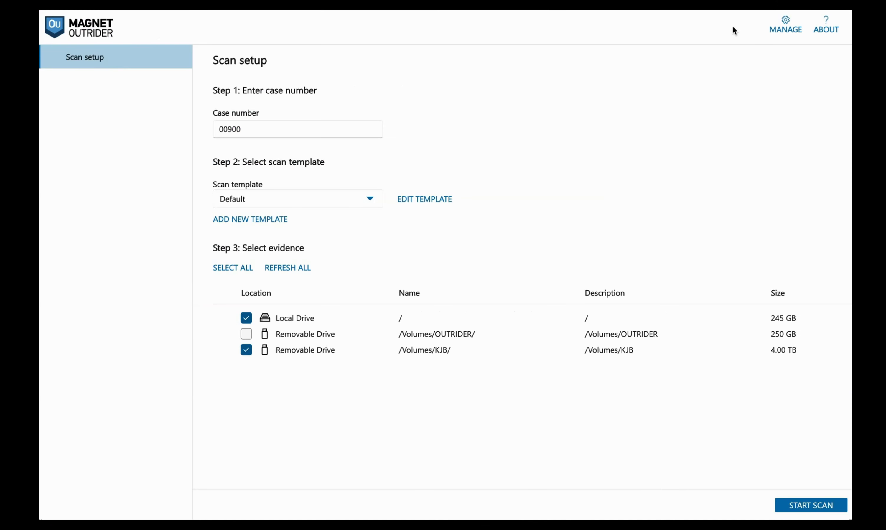
# - Edit the Default scan template and replace its name with CSAM
pyautogui.click(419, 199)
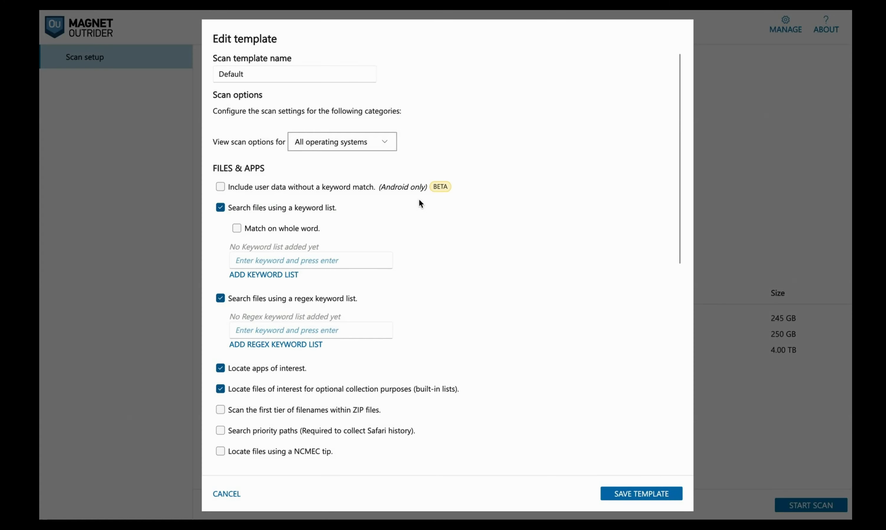
pyautogui.click(298, 77)
pyautogui.hotkey('ctrl', 'a')
pyautogui.write('CSAM')
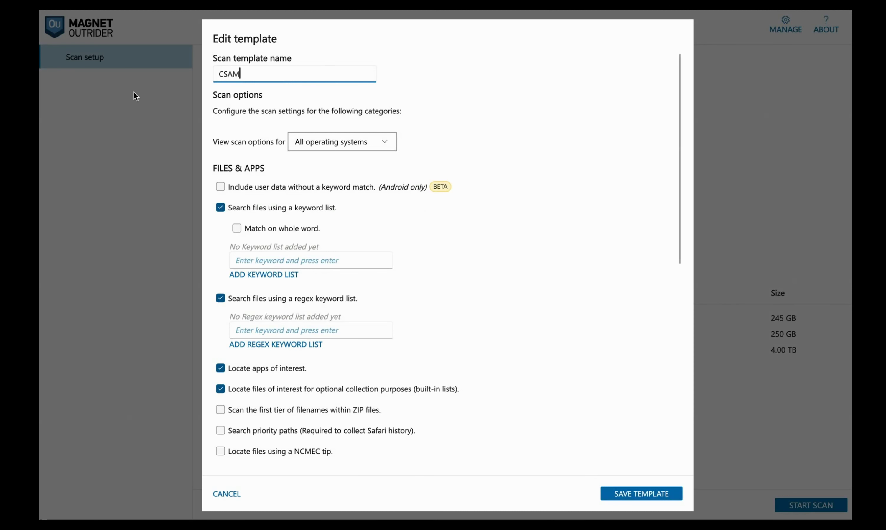
# - Show the CSAM template's OSX-only scan options and scroll through them
pyautogui.click(352, 145)
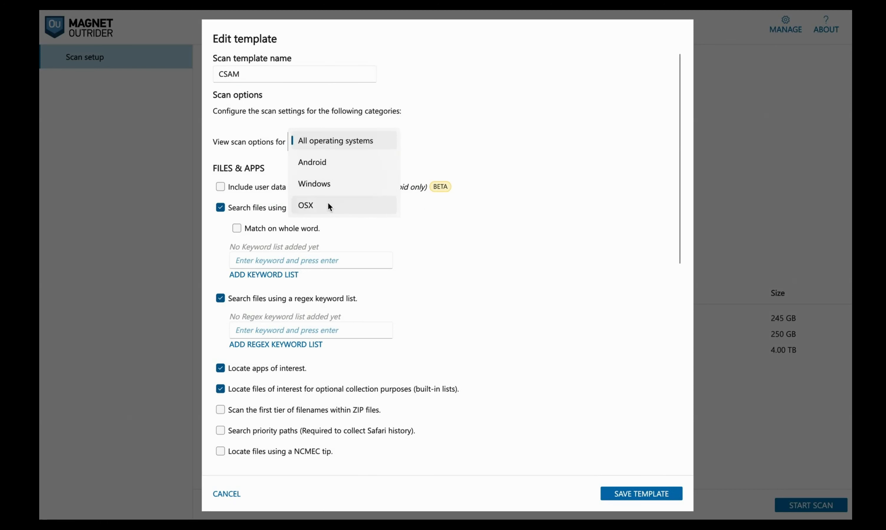
pyautogui.click(327, 202)
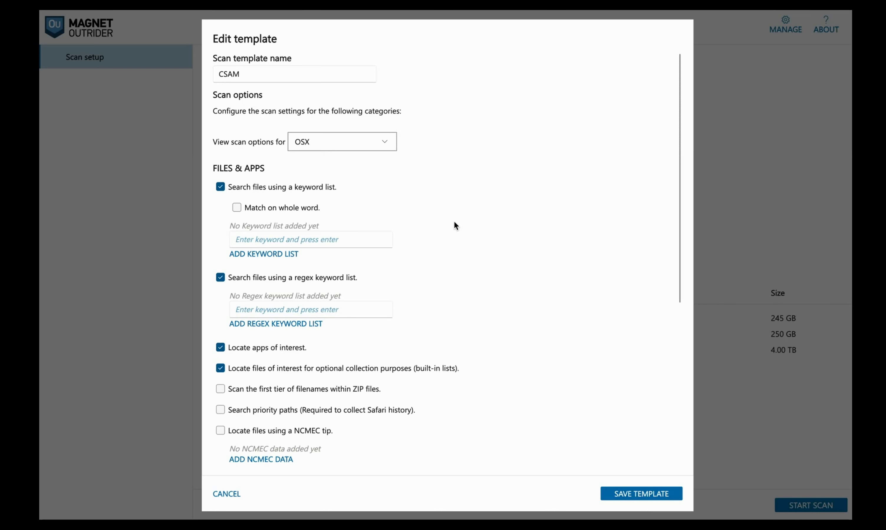
pyautogui.scroll(-3, 454, 223)
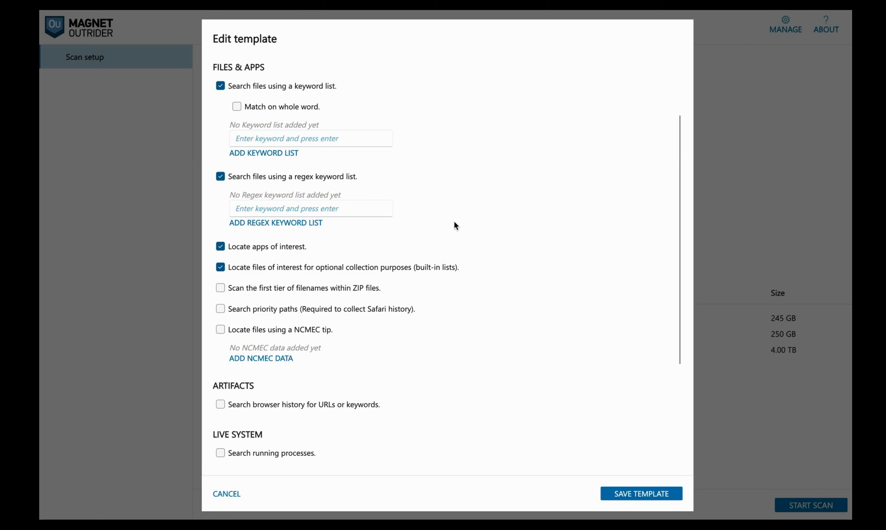
# - Scroll down to the Child Rescue Coalition CSAM Detection and CSAM thumbnail options
pyautogui.scroll(-5, 455, 222)
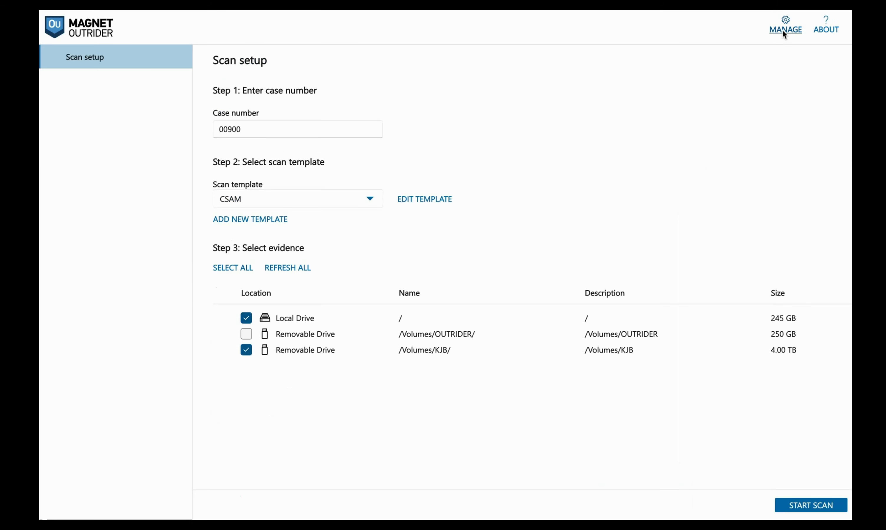
# - Review the saved scan templates list, then the application settings showing CSAM thumbnail images
pyautogui.click(783, 31)
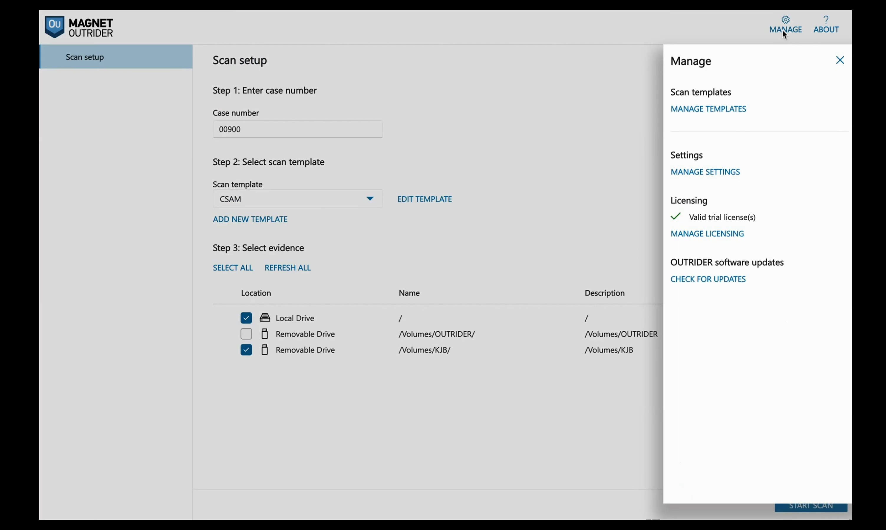
pyautogui.click(725, 109)
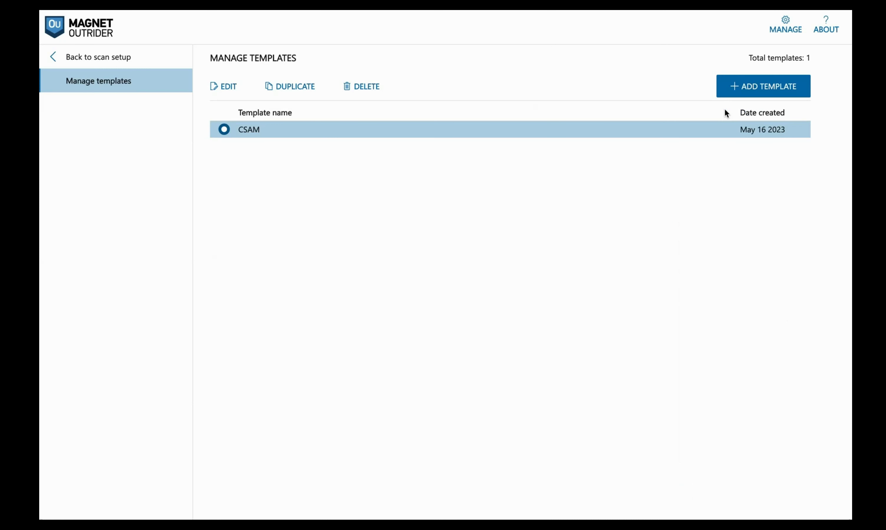
pyautogui.click(778, 28)
pyautogui.click(722, 171)
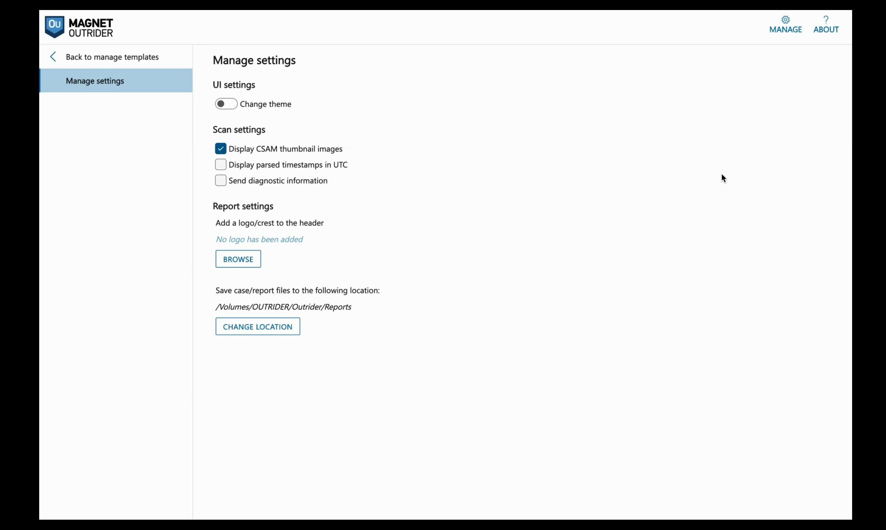
pyautogui.click(785, 25)
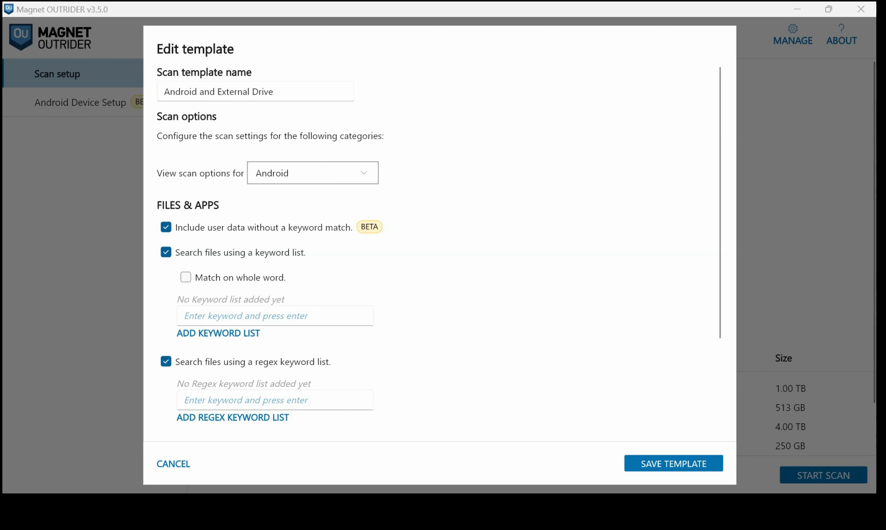
# - Scroll through the template's Android scan options and close the template editor
pyautogui.scroll(-3, 432, 252)
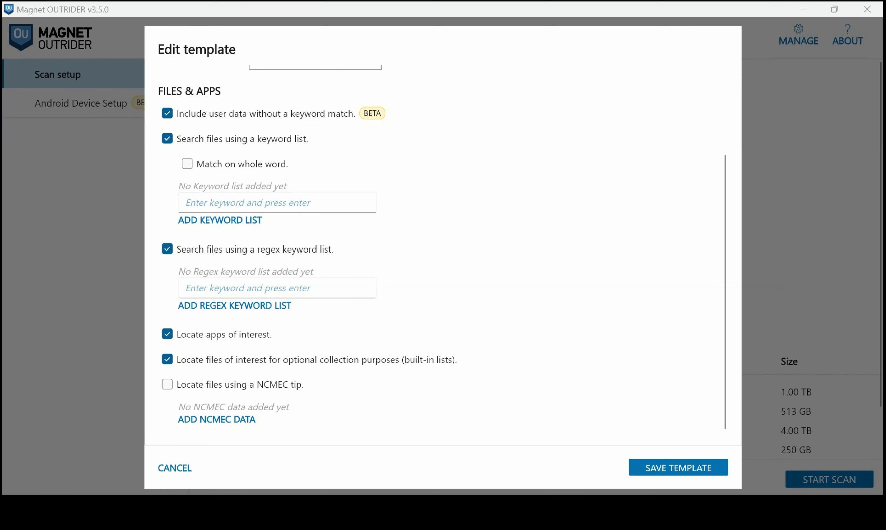
pyautogui.press('Escape')
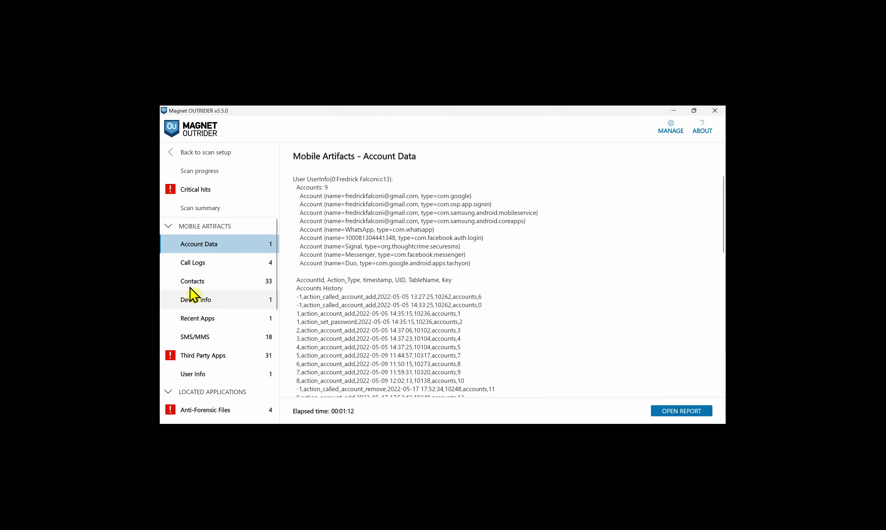
# - Browse the Account Data and Anti-Forensic Files hits, checking the Location column options
pyautogui.click(204, 243)
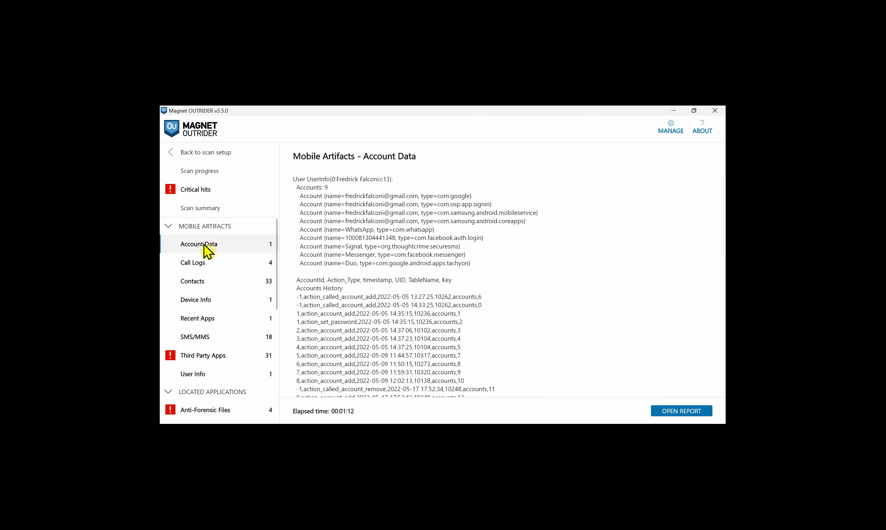
pyautogui.scroll(-3, 198, 379)
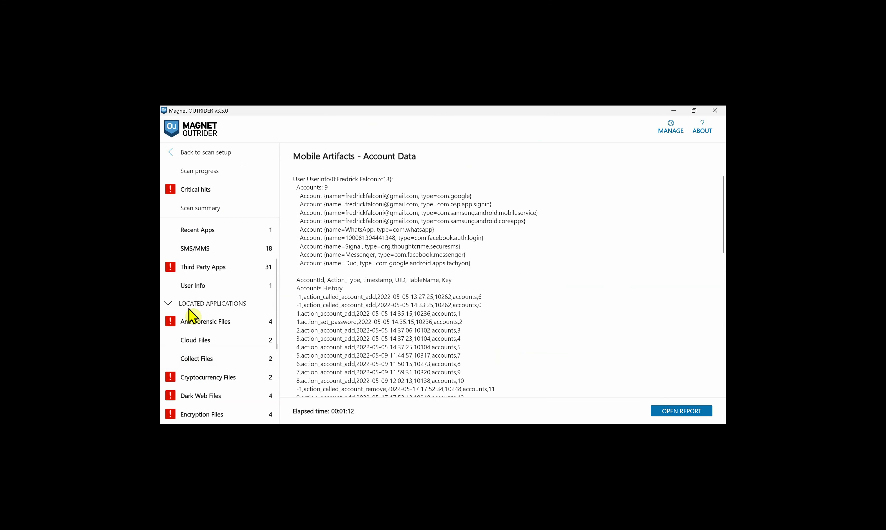
pyautogui.click(194, 331)
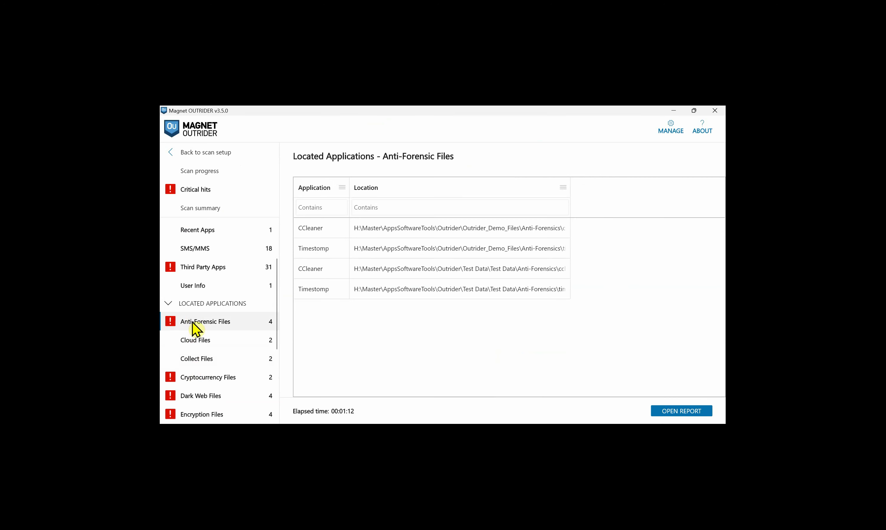
pyautogui.click(563, 187)
# - Filter Third Party Apps by App Name 'snap', then open the HTML report
pyautogui.click(205, 269)
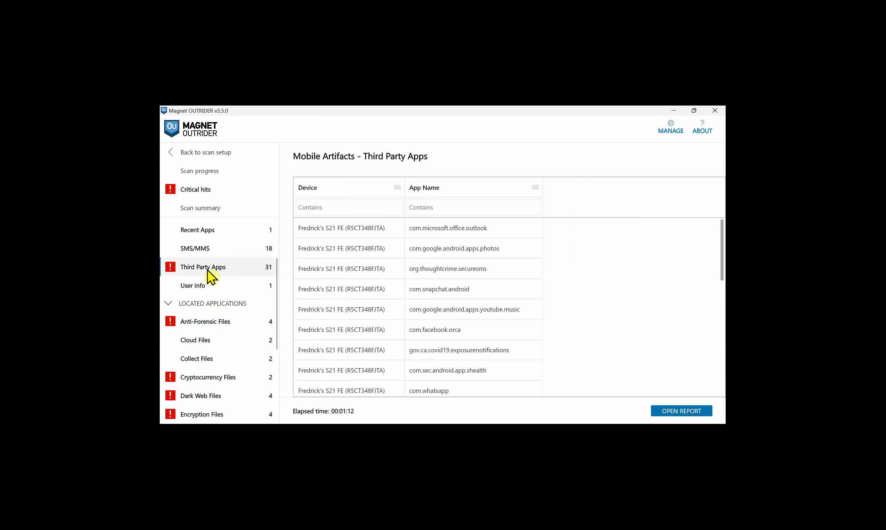
pyautogui.click(449, 207)
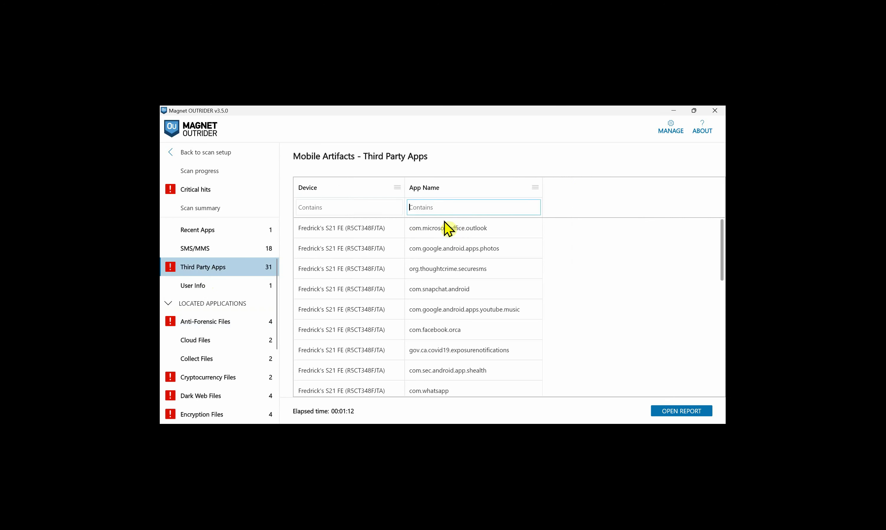
pyautogui.write('snap')
pyautogui.click(340, 206)
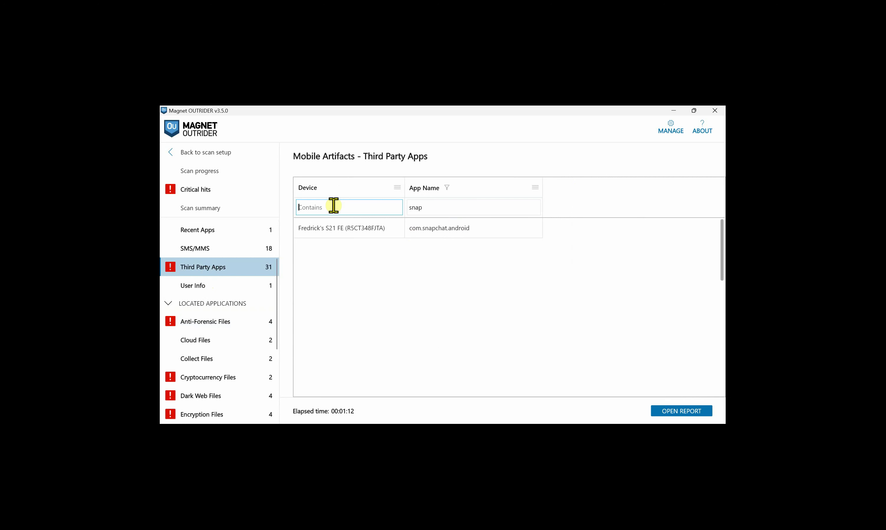
pyautogui.click(676, 411)
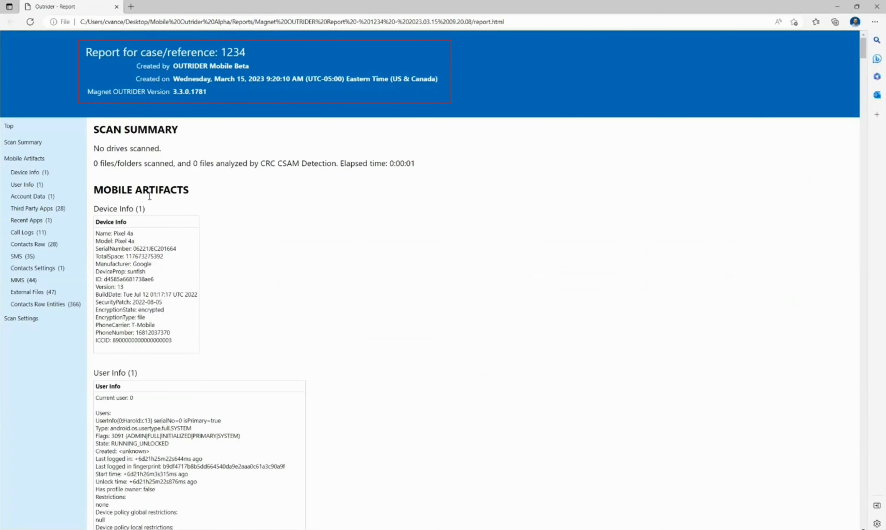
# - Jump through Third Party Apps, Recent Apps, Call Logs, Contacts Raw, MMS, External Files and Contacts Raw Entities
pyautogui.click(32, 209)
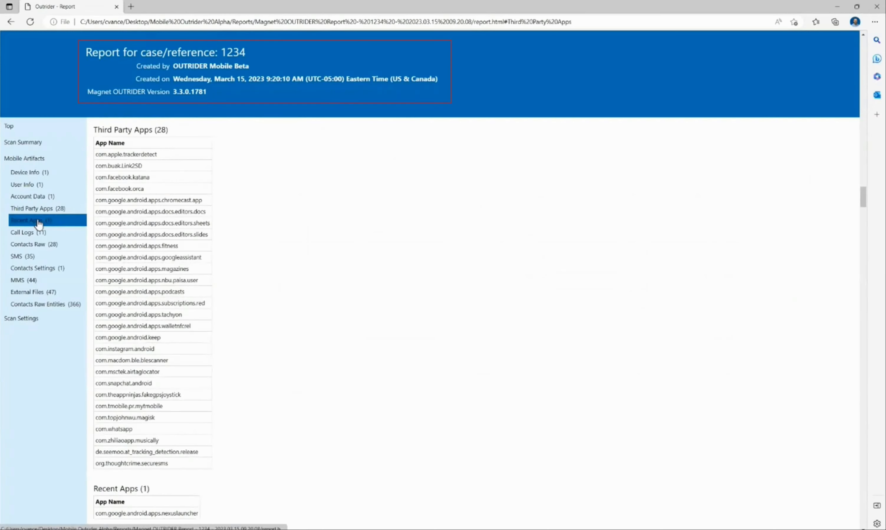
pyautogui.click(29, 220)
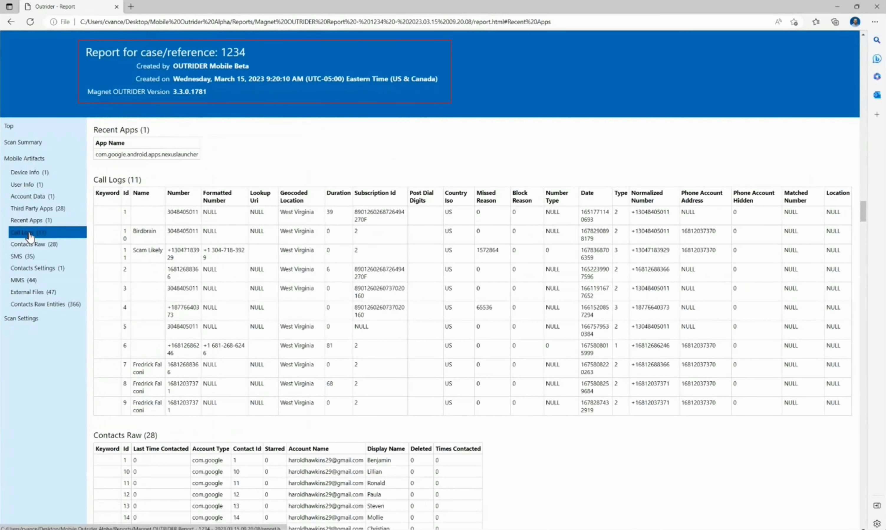
pyautogui.click(30, 236)
pyautogui.click(27, 244)
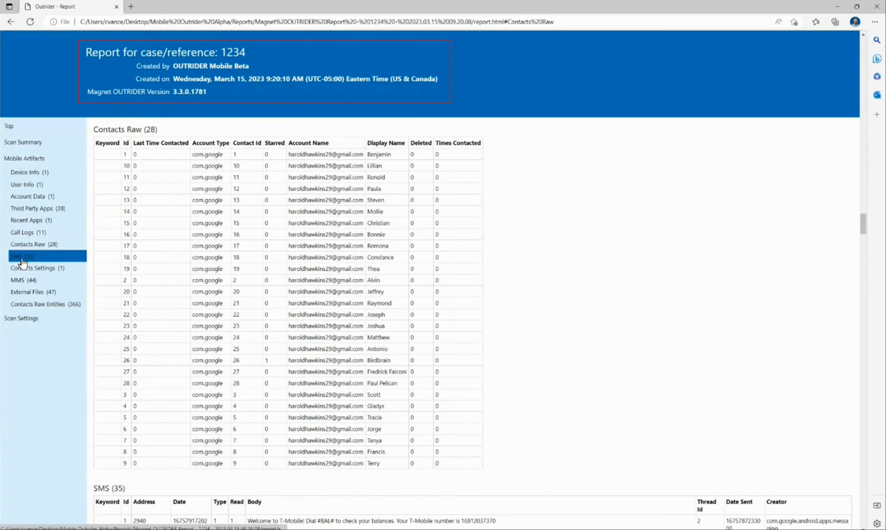
pyautogui.click(16, 284)
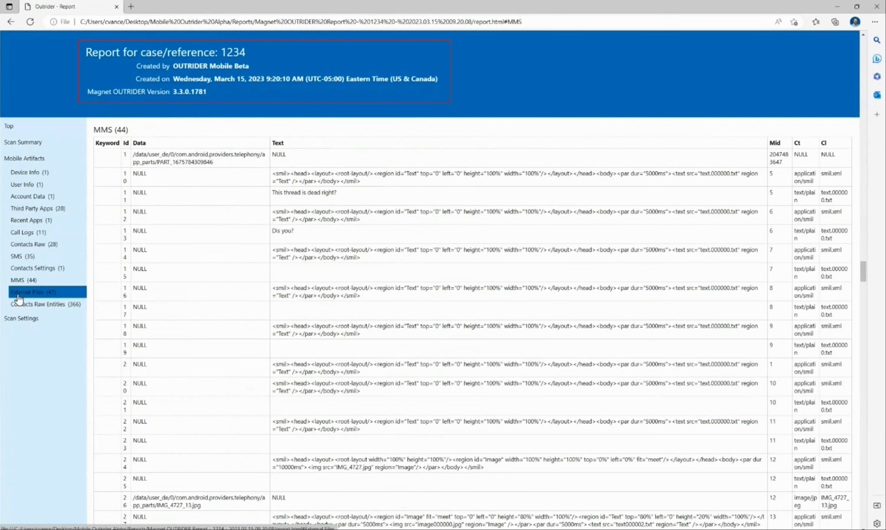
pyautogui.click(18, 293)
pyautogui.click(16, 304)
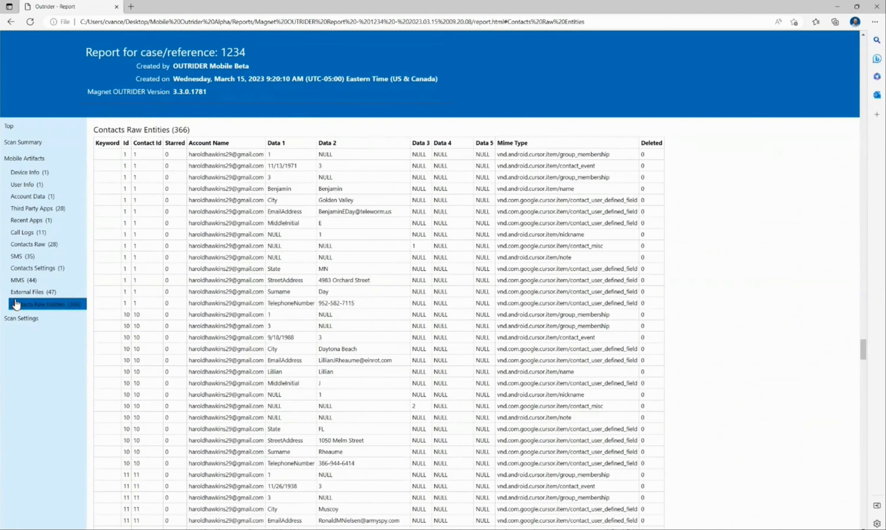